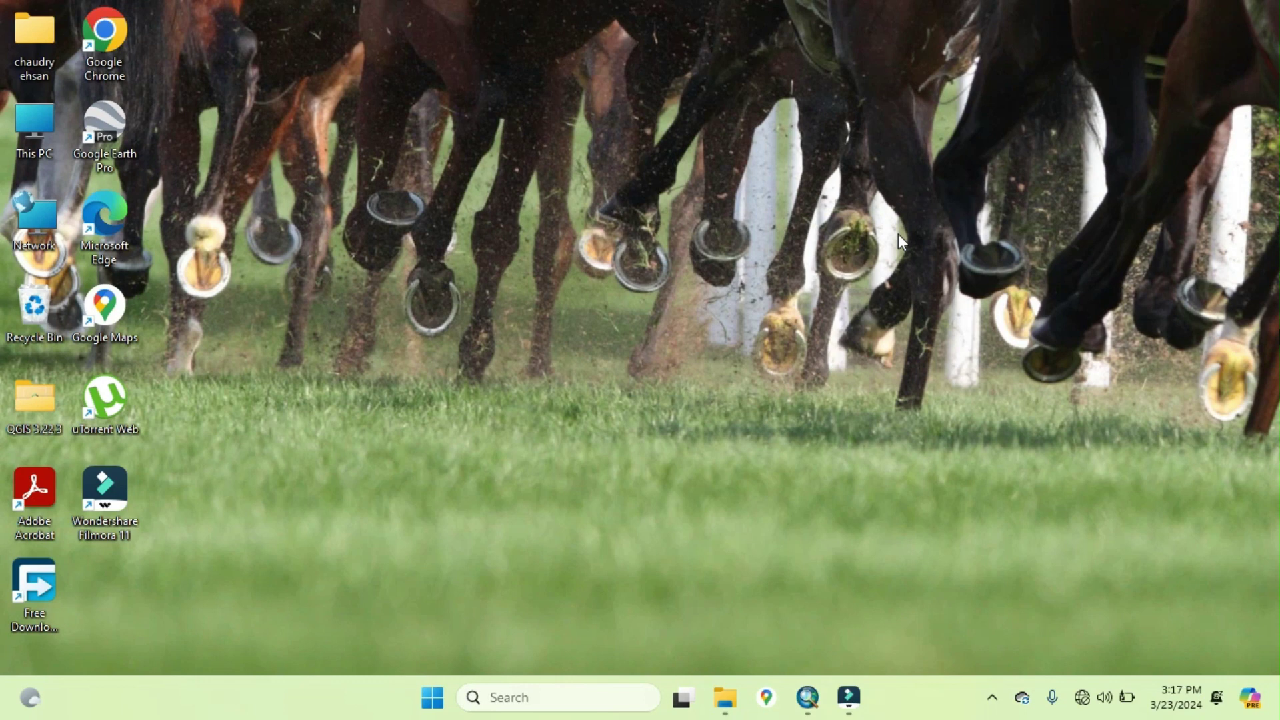
Step: Add the Catchment_Dem.tif elevation raster to the ArcMap map
left_click(822, 711)
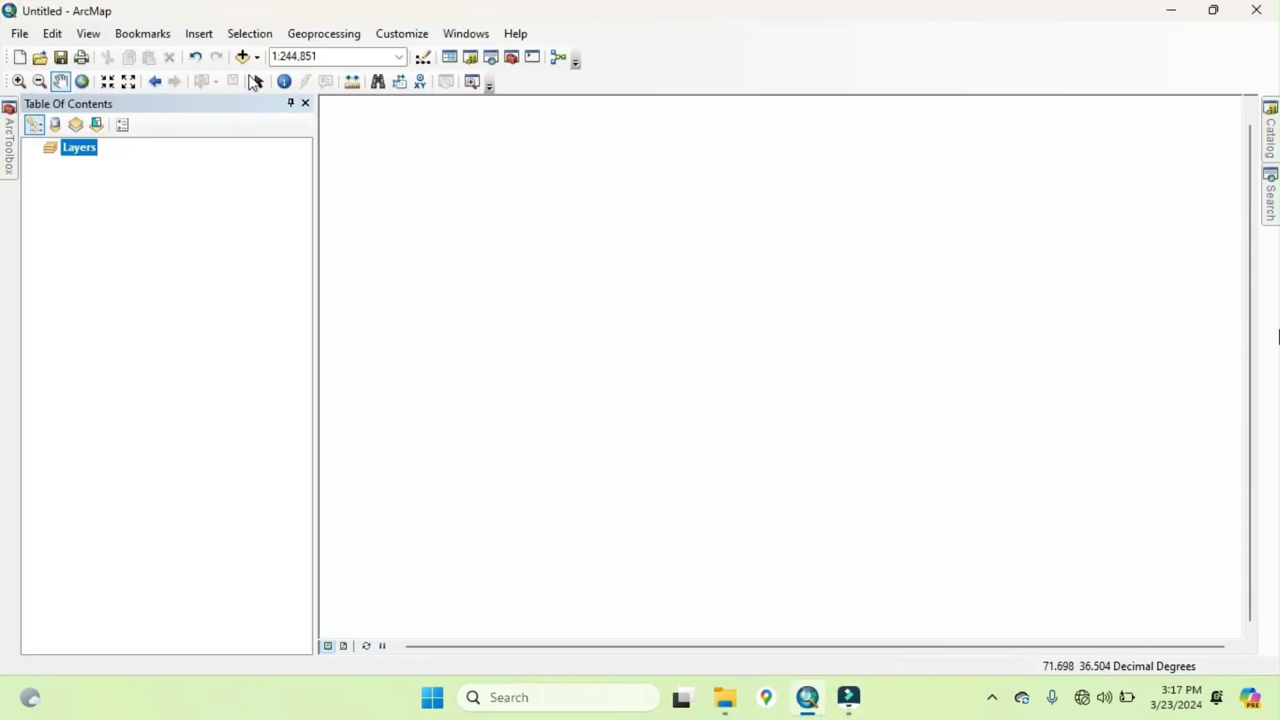
left_click(240, 58)
left_click(464, 249)
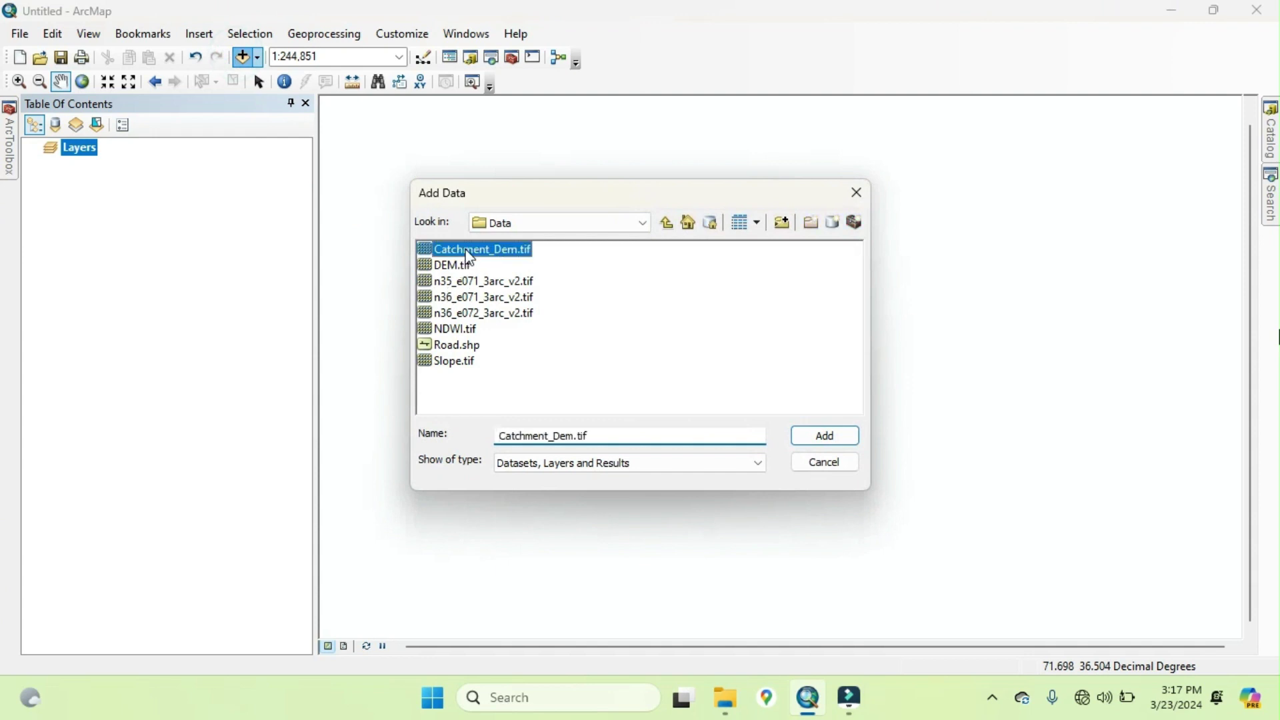
left_click(846, 437)
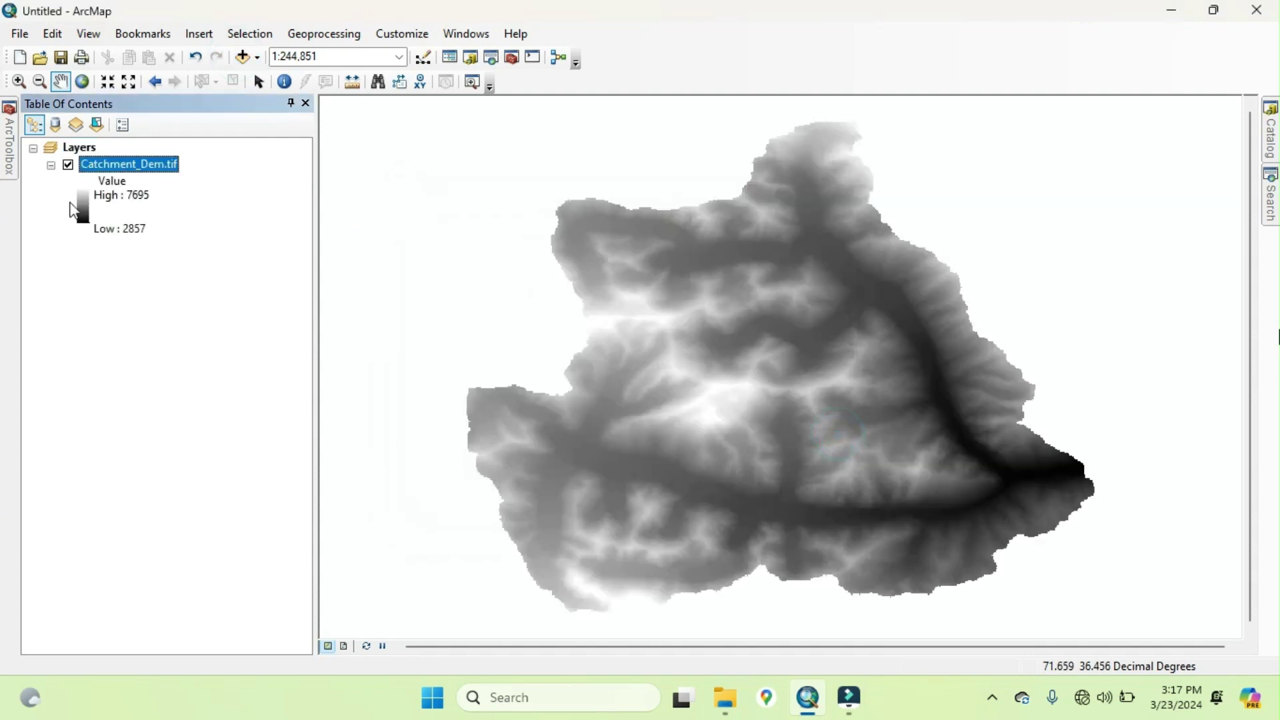
Step: Recolour the DEM with the red-yellow-blue rainbow ramp and zoom out
double_click(85, 212)
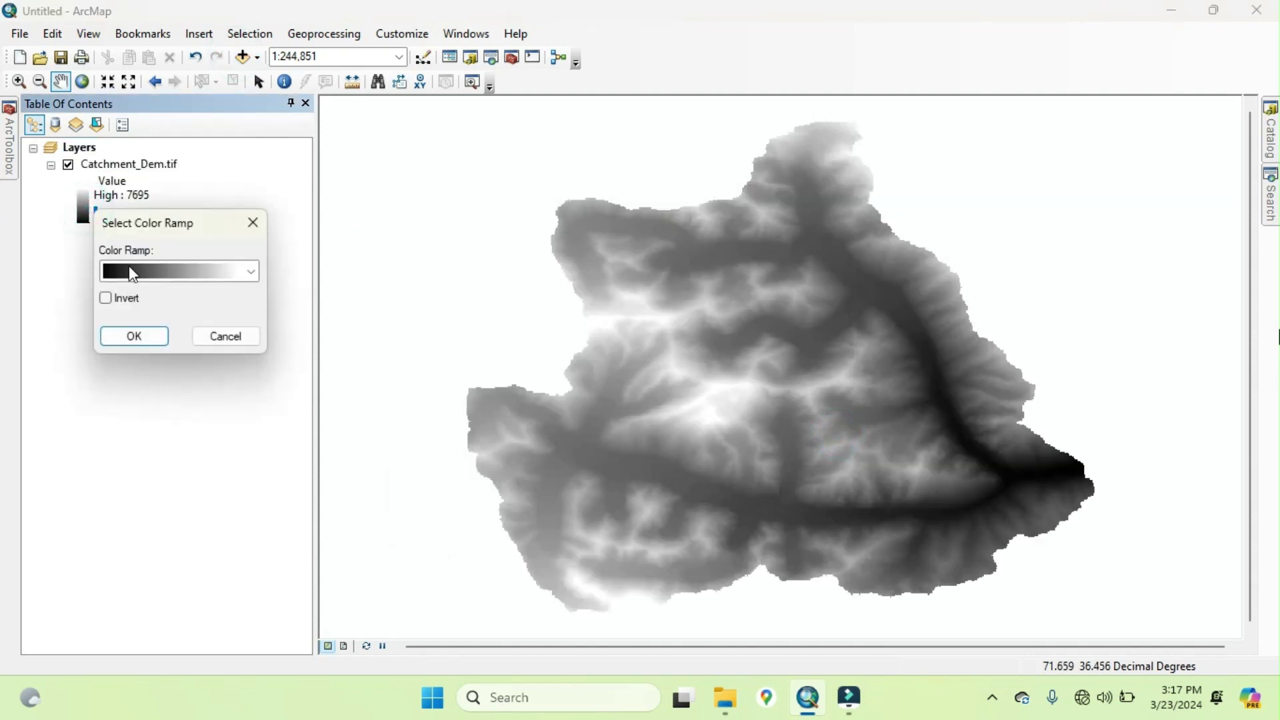
left_click(129, 266)
left_click(154, 38)
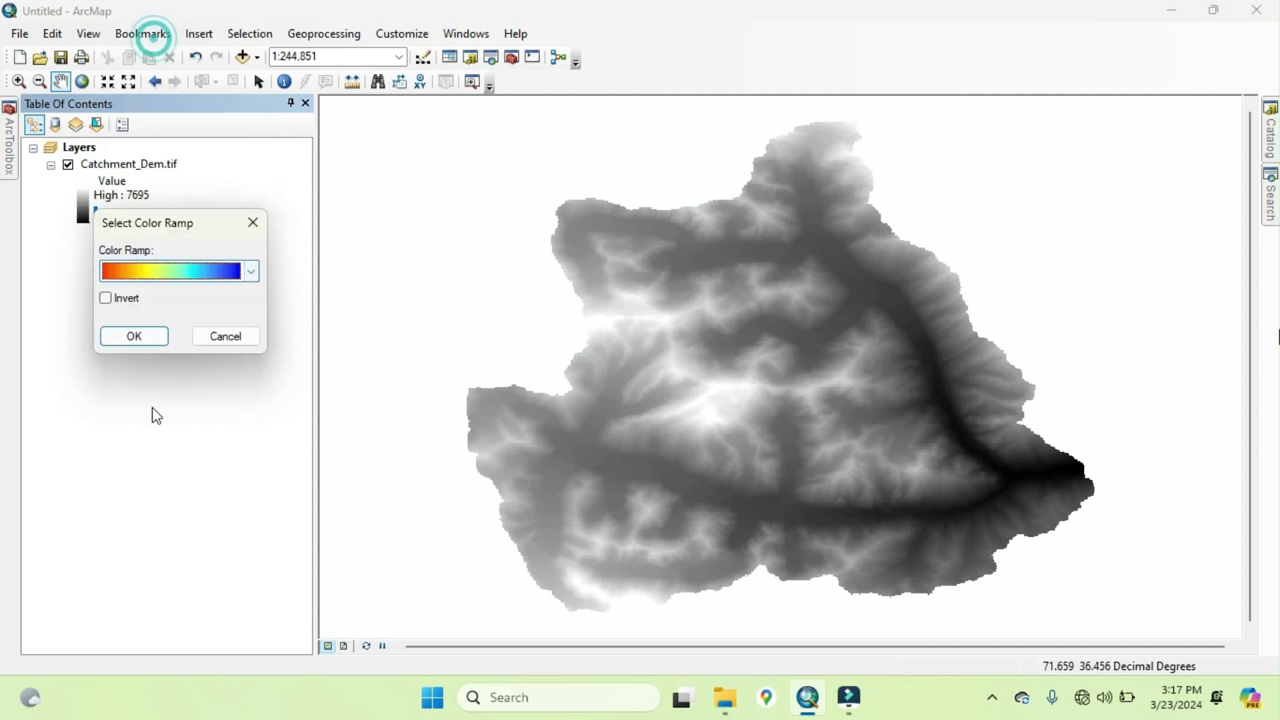
left_click(144, 346)
scroll(677, 314, "down", 2)
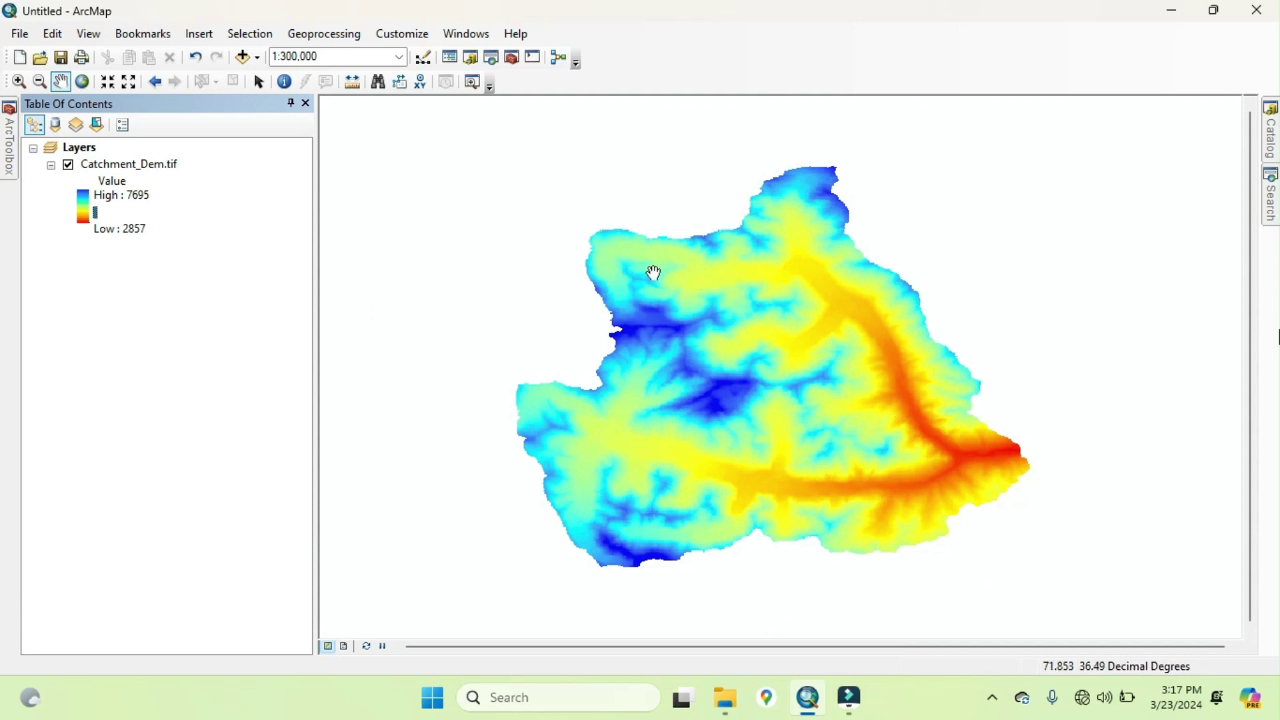
Step: Find the Area Solar Radiation tool by searching 'solar' and open it
left_click(1271, 196)
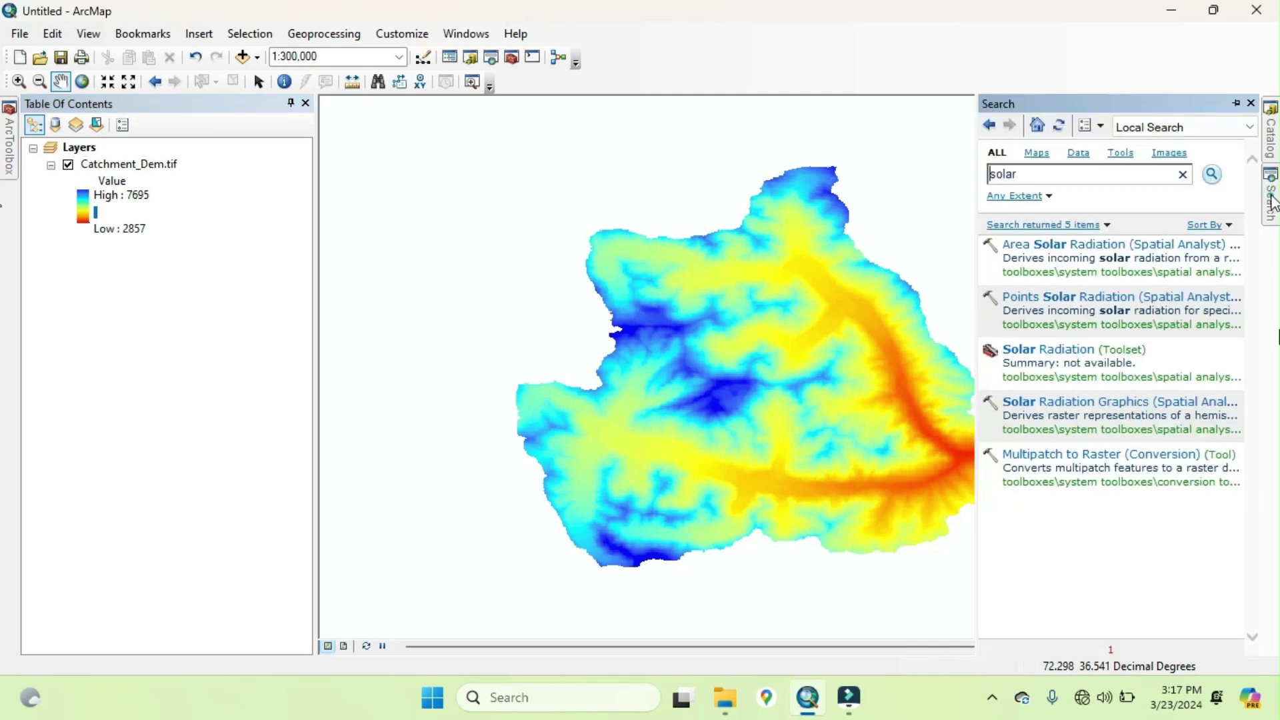
left_click(1041, 245)
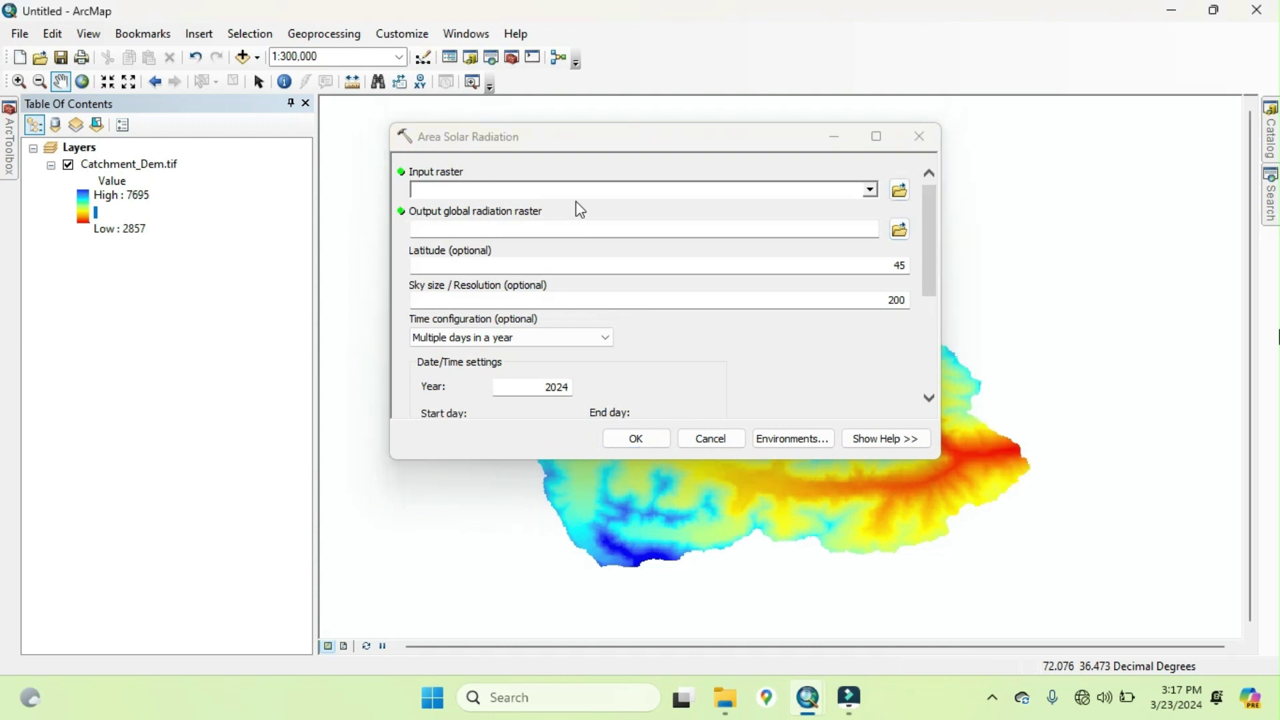
Step: Set Catchment_Dem.tif as the Area Solar Radiation input raster
left_click(870, 189)
left_click(489, 208)
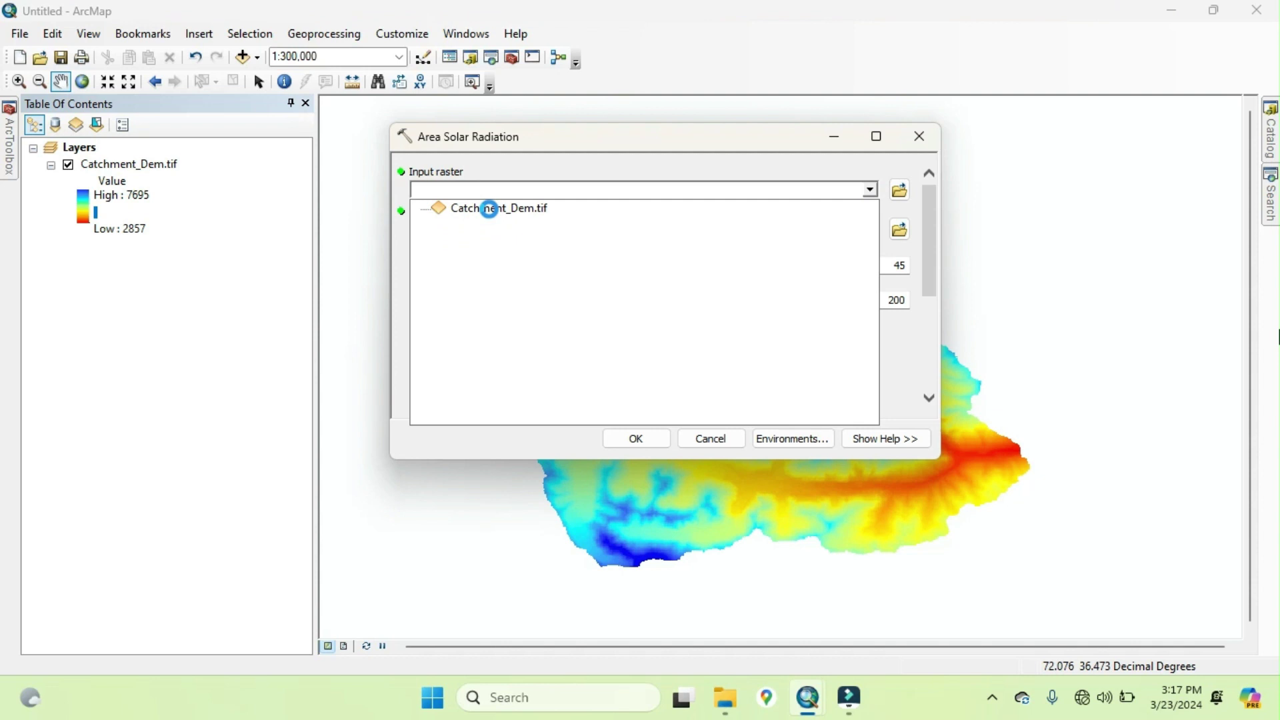
left_click(489, 209)
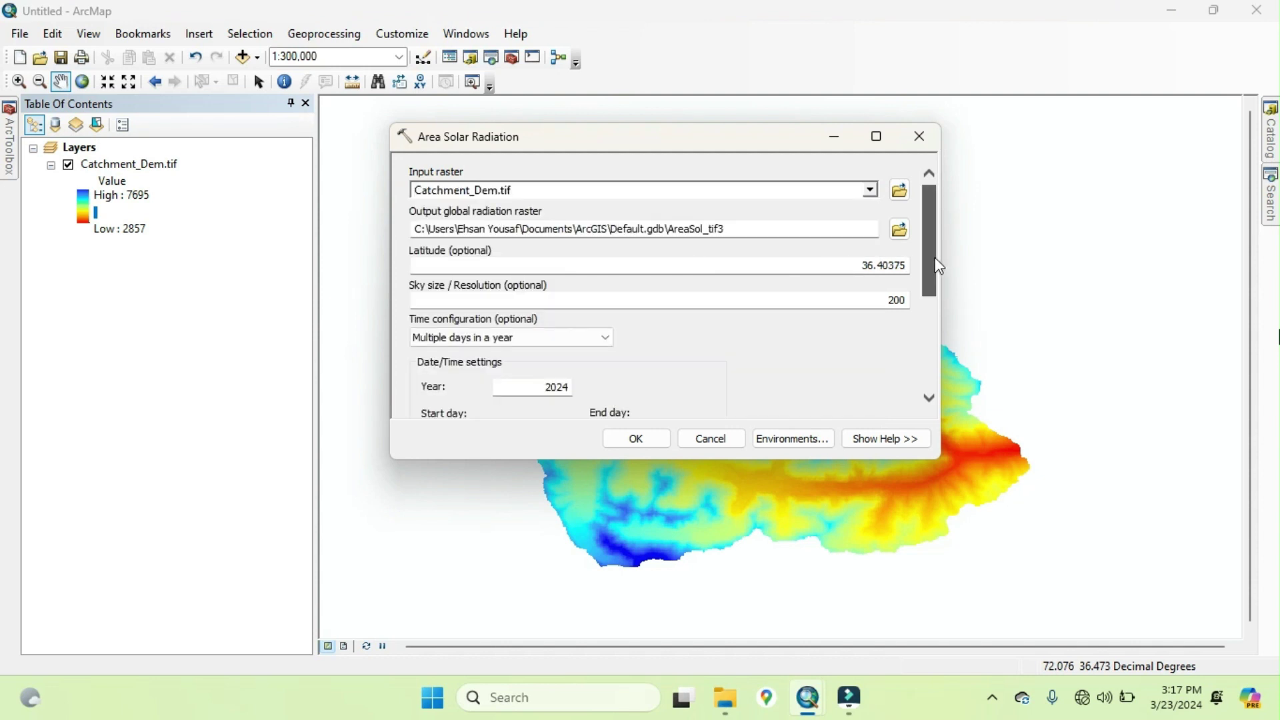
left_click(928, 302)
left_click_drag(928, 301, 931, 276)
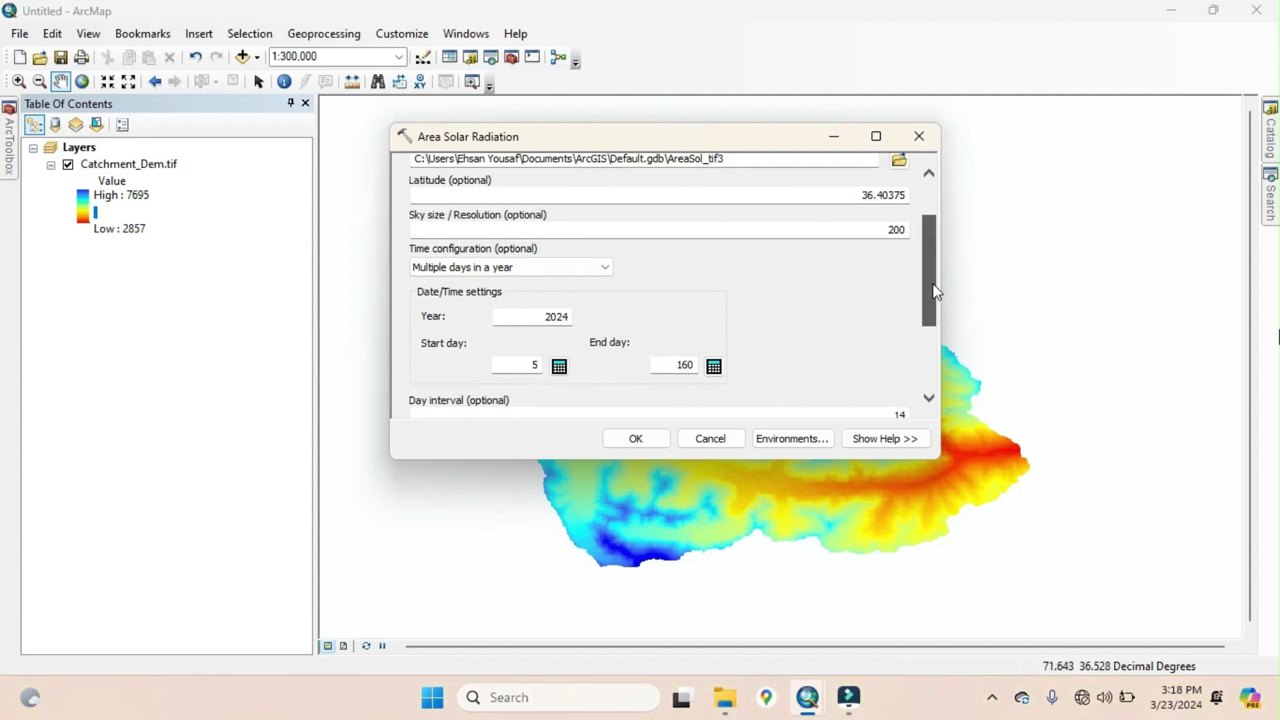
left_click_drag(927, 274, 933, 288)
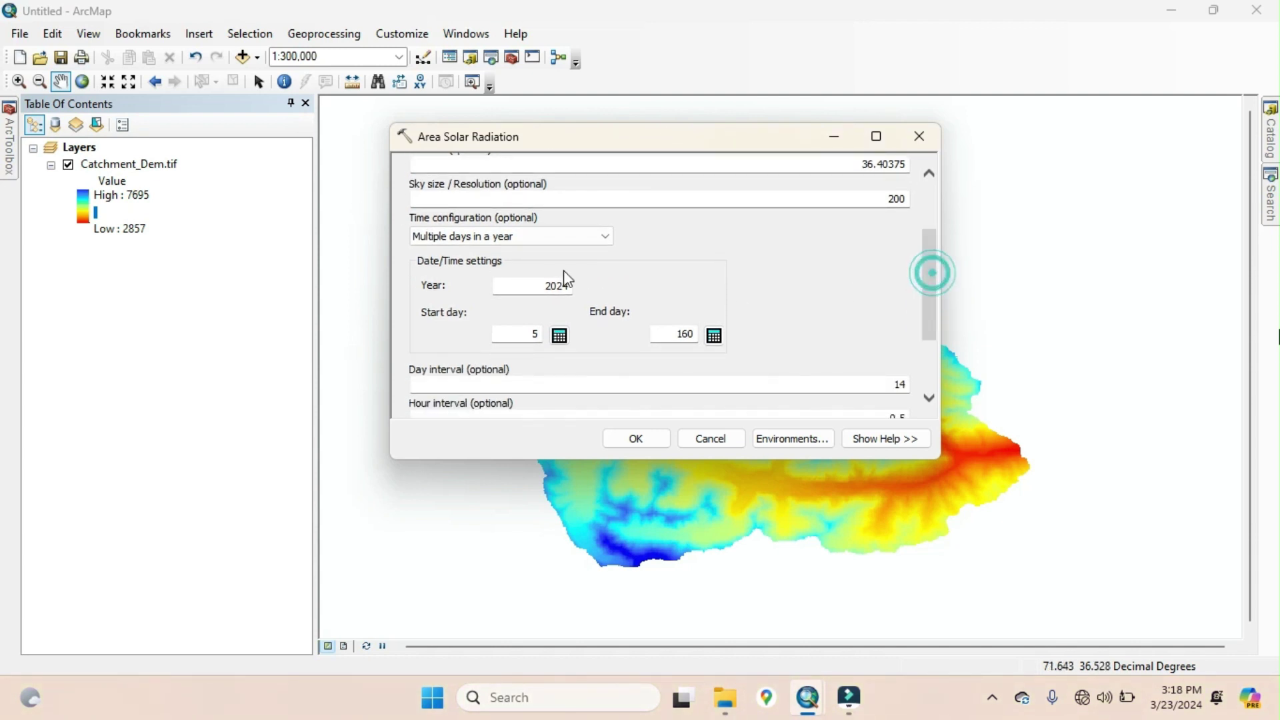
Step: Keep 'multiple days in a year' time configuration and run the tool
left_click(536, 236)
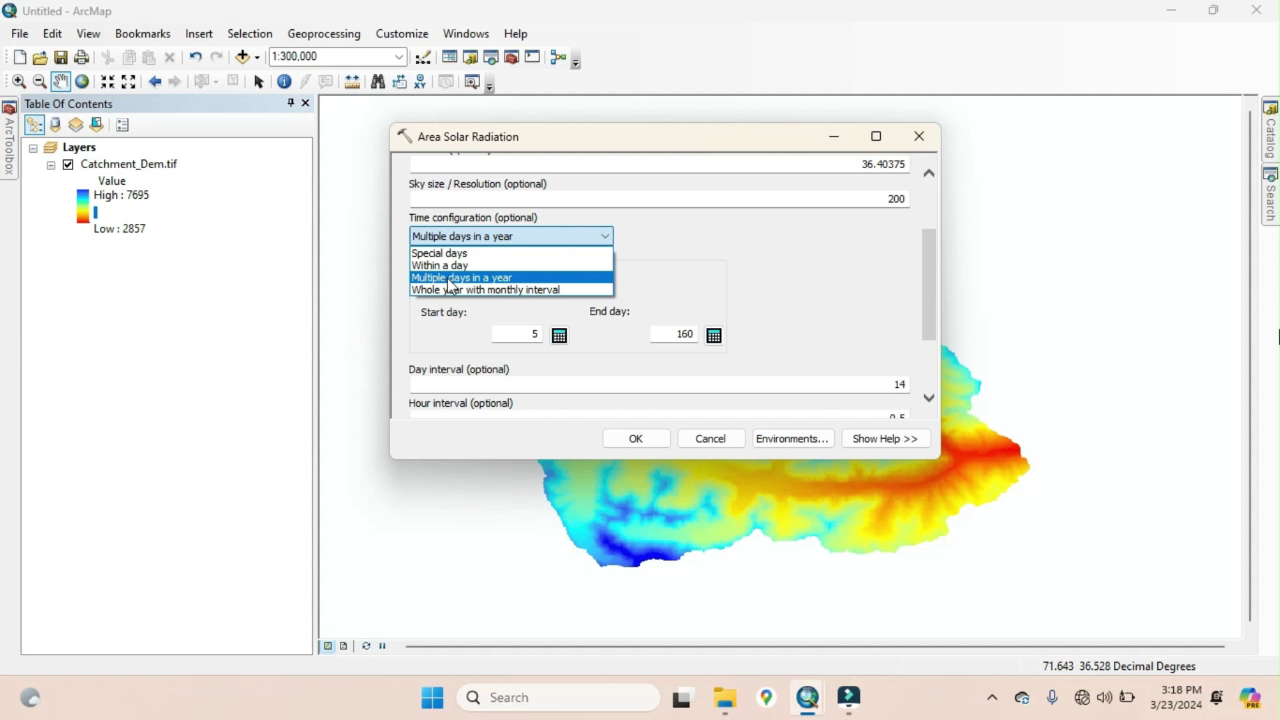
left_click(629, 222)
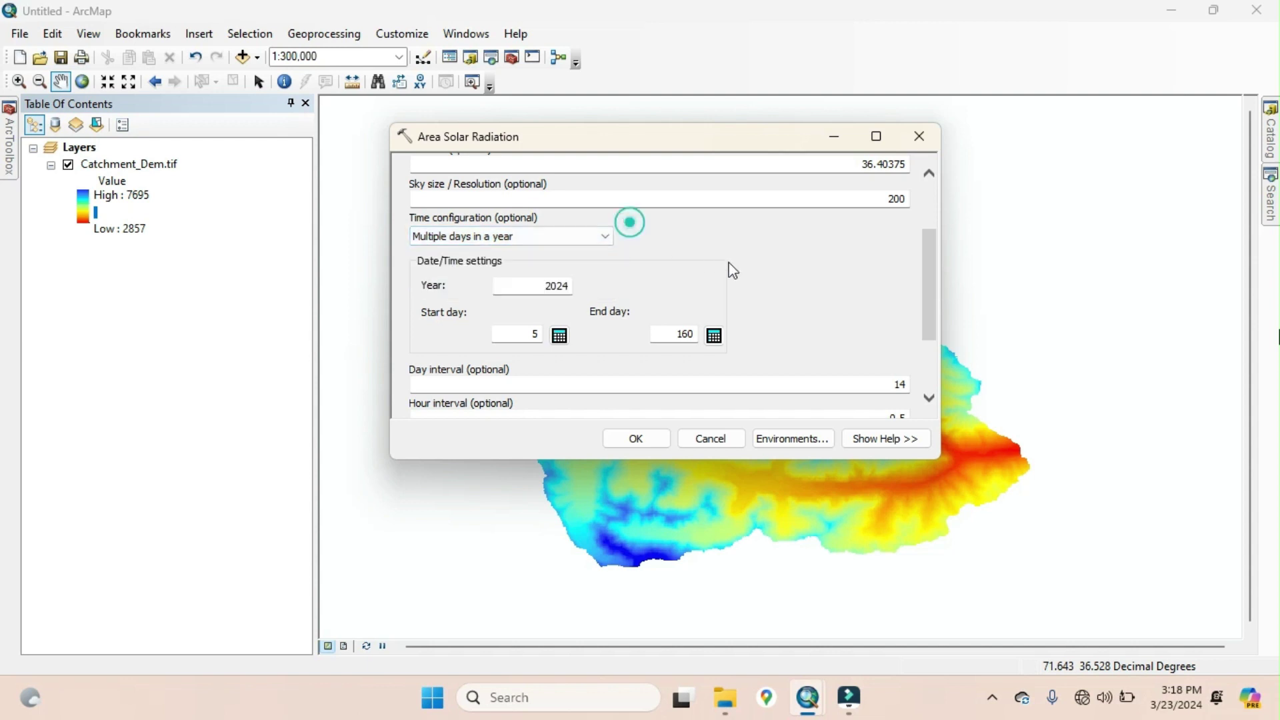
scroll(773, 284, "down", 1)
scroll(853, 292, "down", 1)
scroll(893, 300, "down", 1)
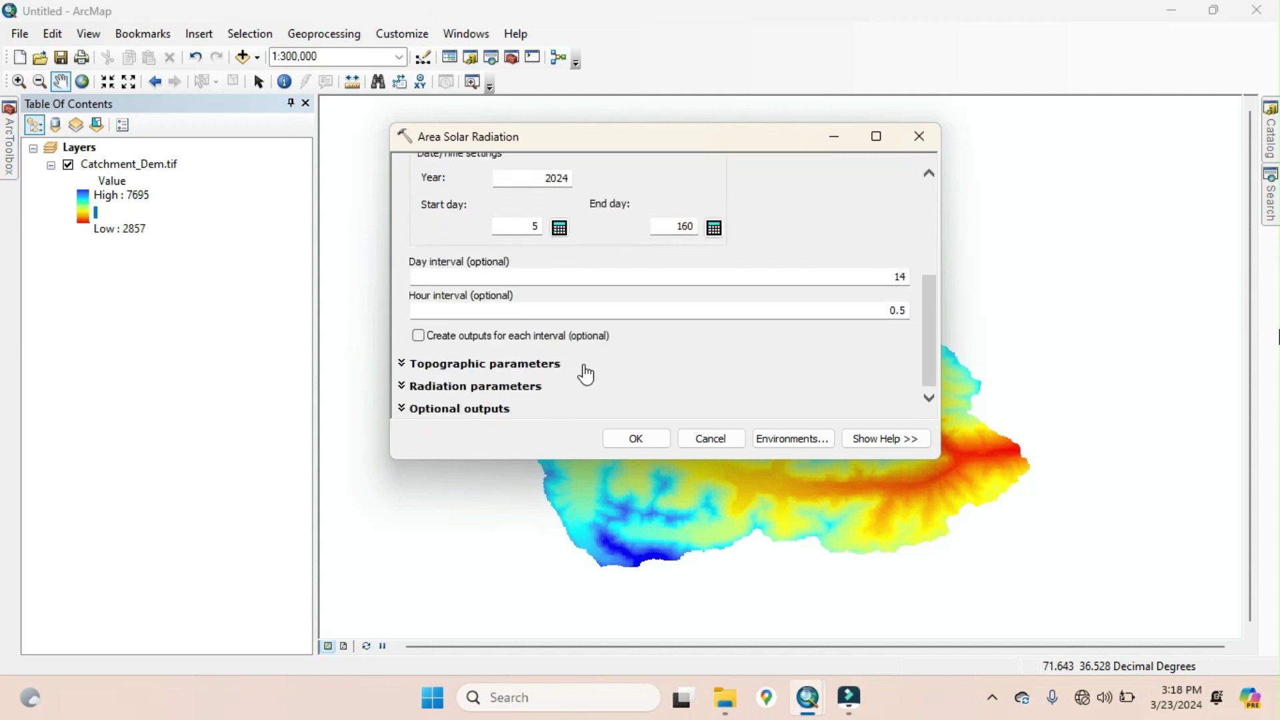
left_click(636, 434)
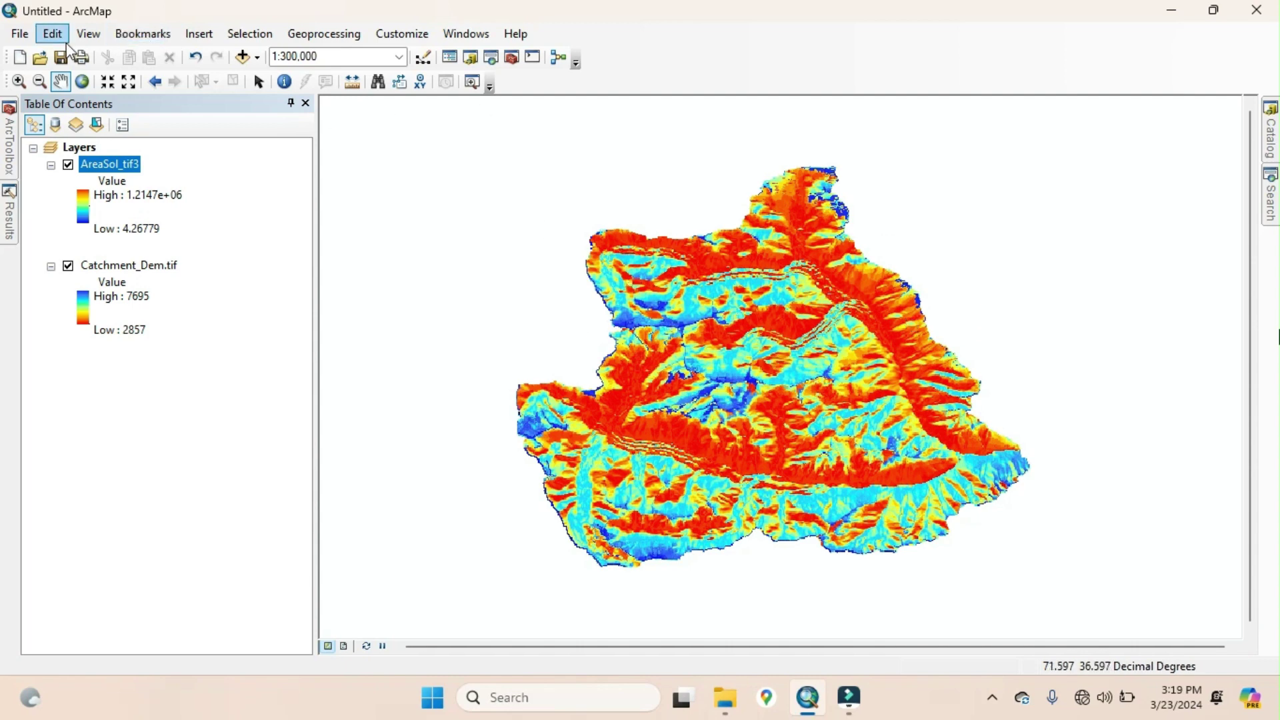
Step: Switch to the page layout view and dock the layout toolbar
left_click(343, 646)
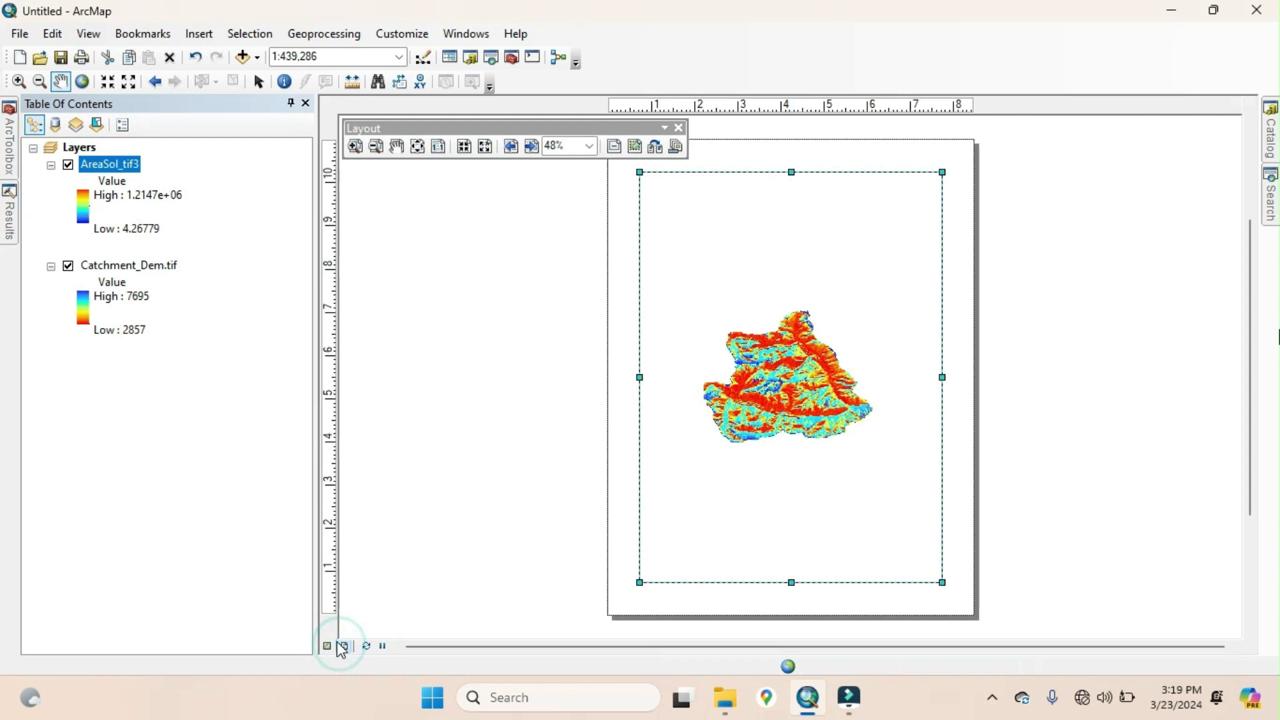
double_click(564, 129)
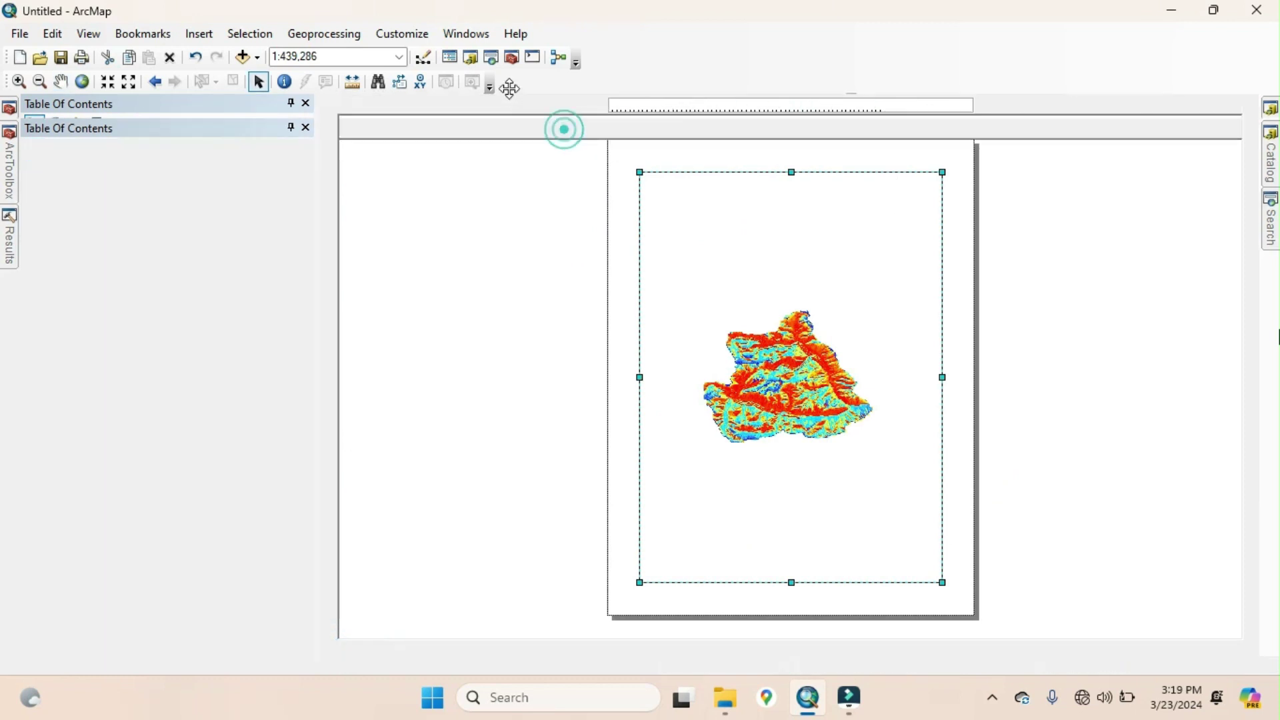
left_click(88, 34)
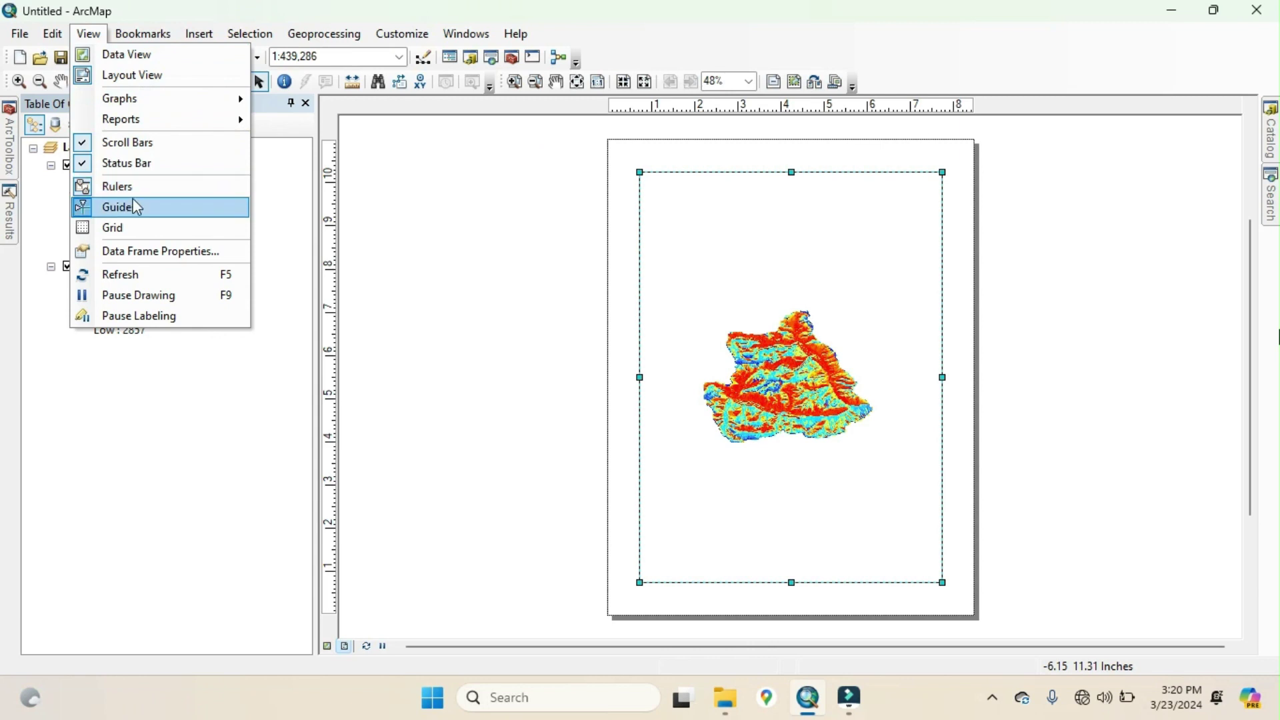
left_click(199, 33)
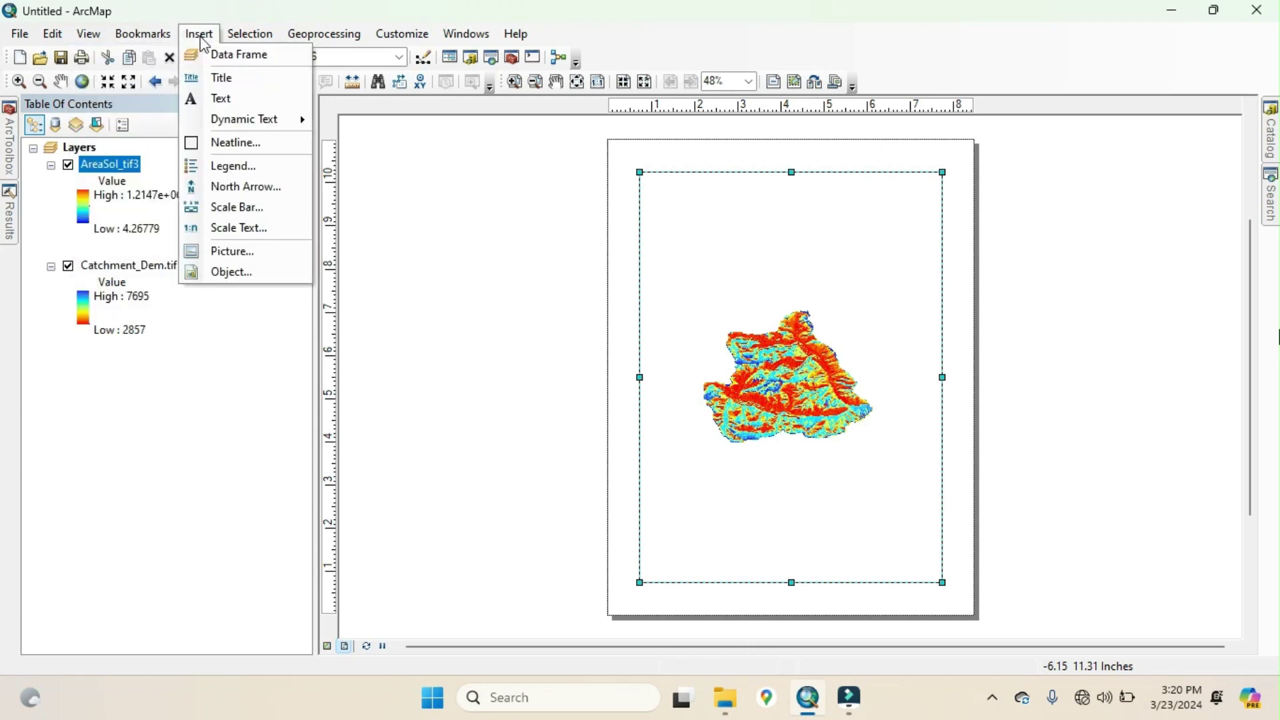
Step: Title the layout 'SOLAR RADIATION MAP' and zoom the frame to AreaSol_tif3
left_click(222, 77)
type("SOLAR RADIATION MAP")
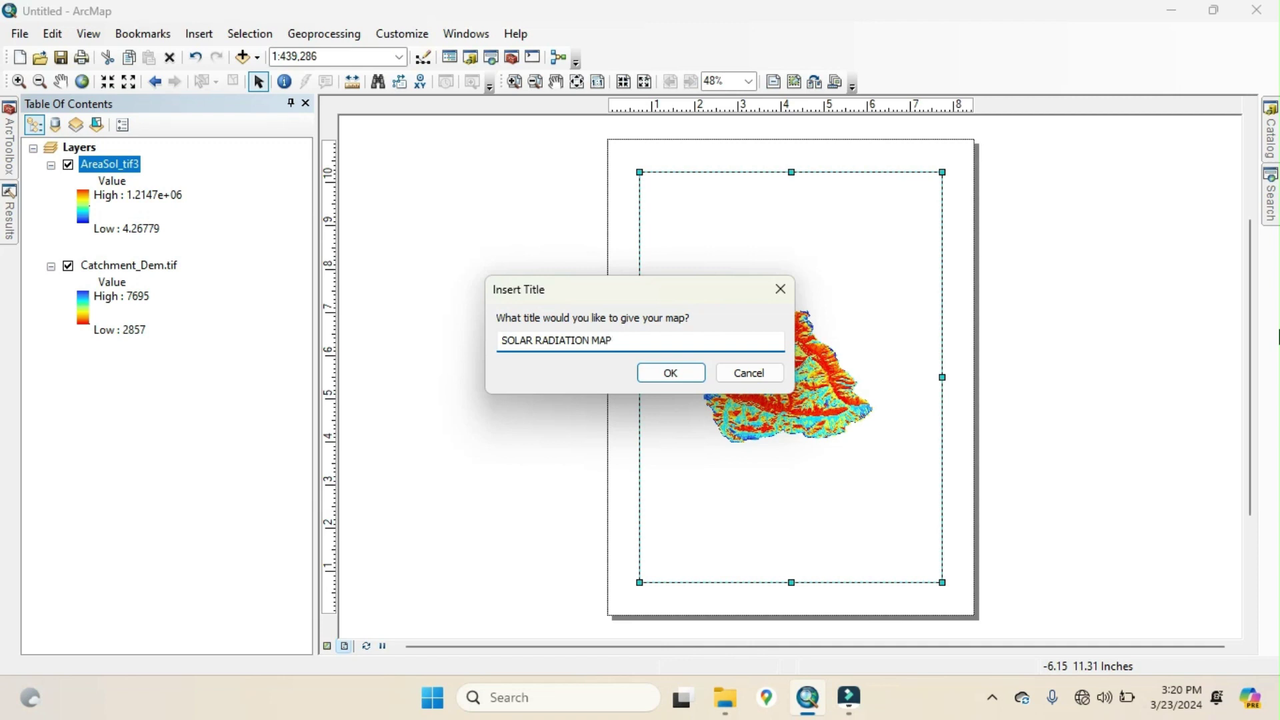
left_click(672, 372)
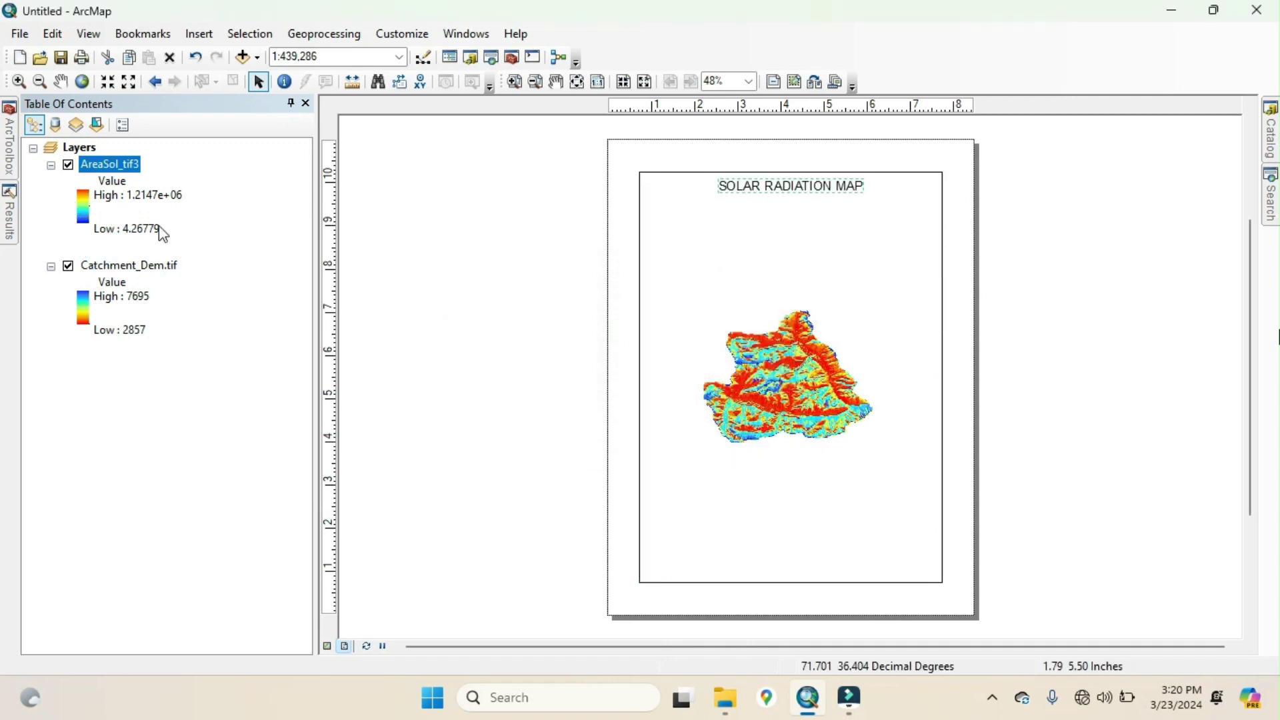
right_click(130, 172)
left_click(190, 260)
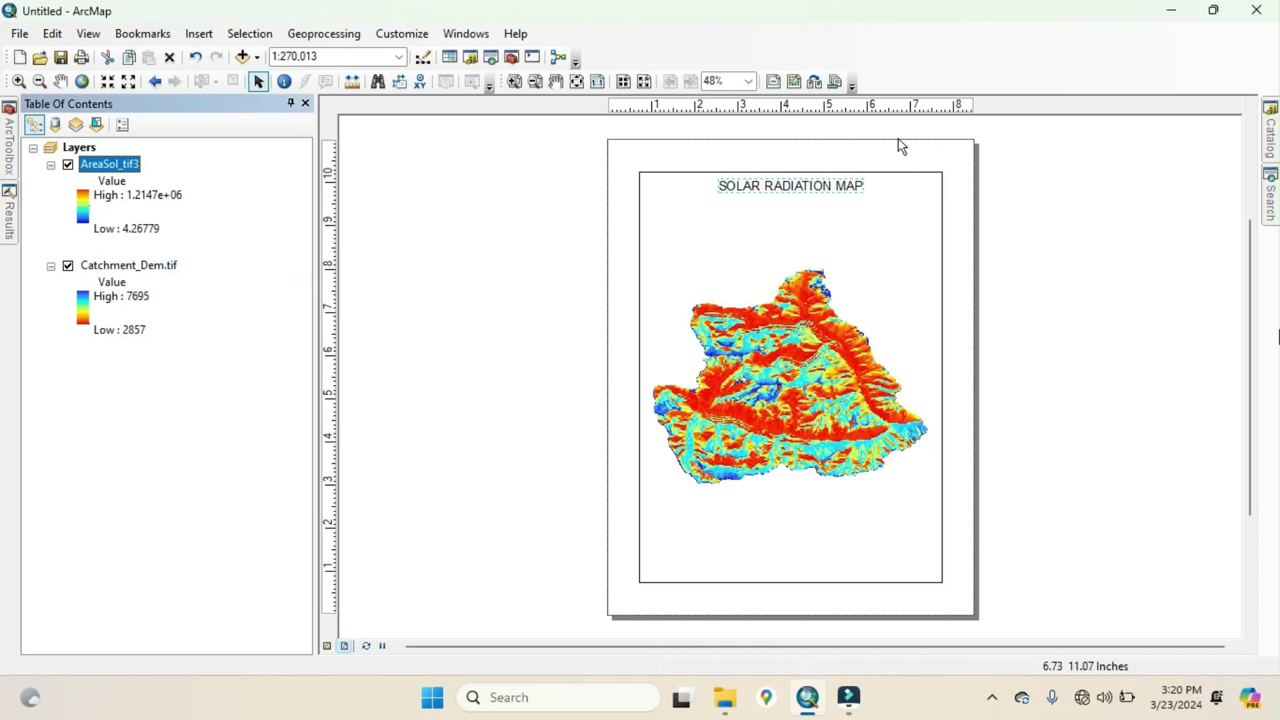
left_click(911, 155)
Step: Insert an ESRI North 4 north arrow and move it to the frame's top-right
left_click(199, 33)
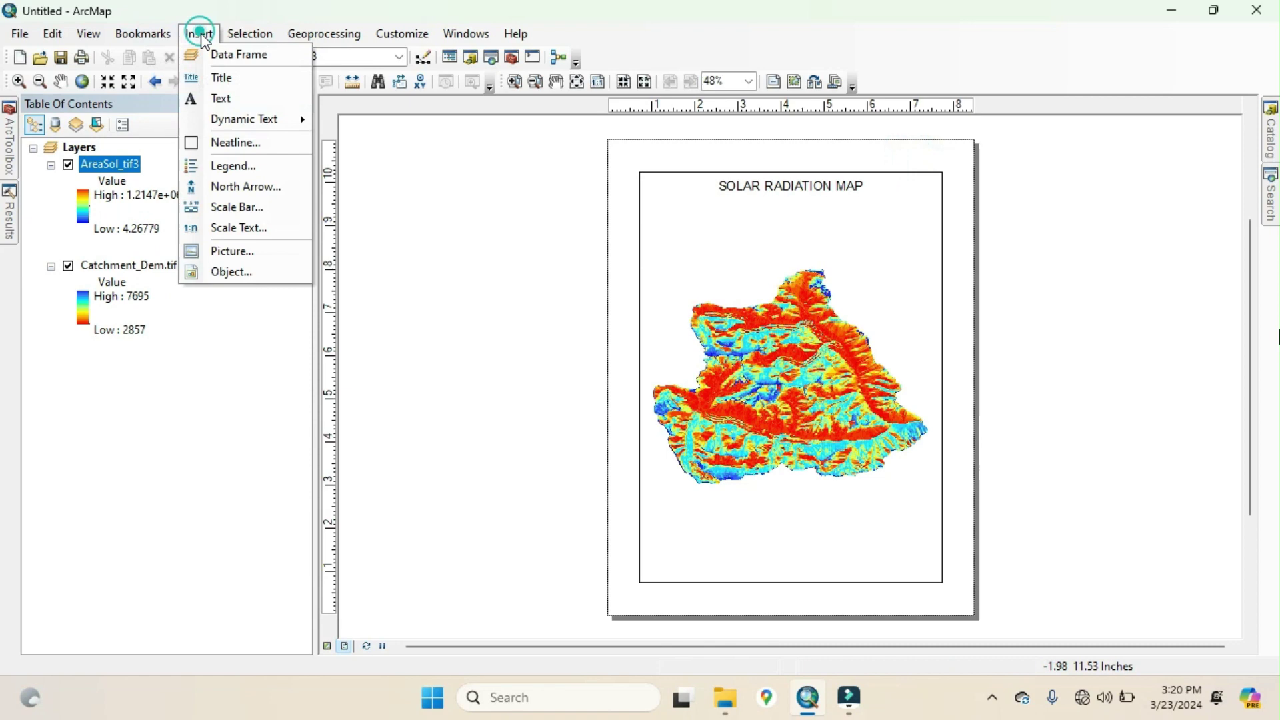
left_click(251, 194)
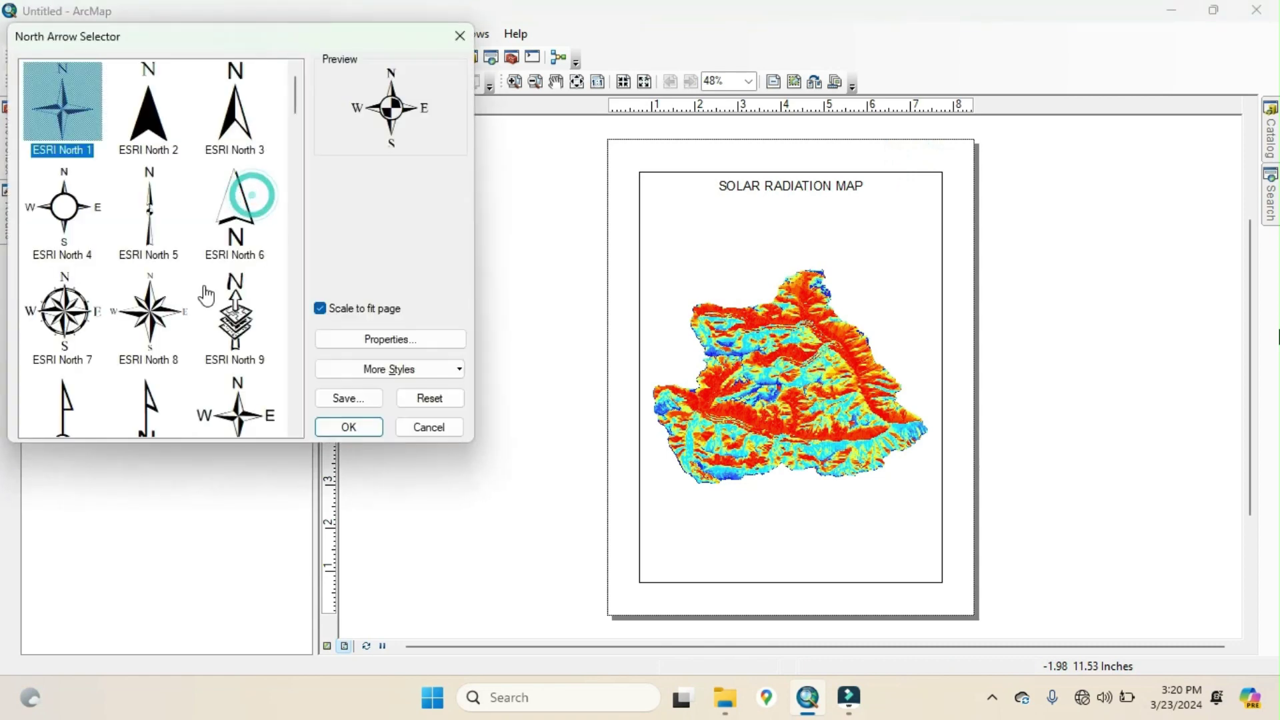
key("Down")
left_click(349, 426)
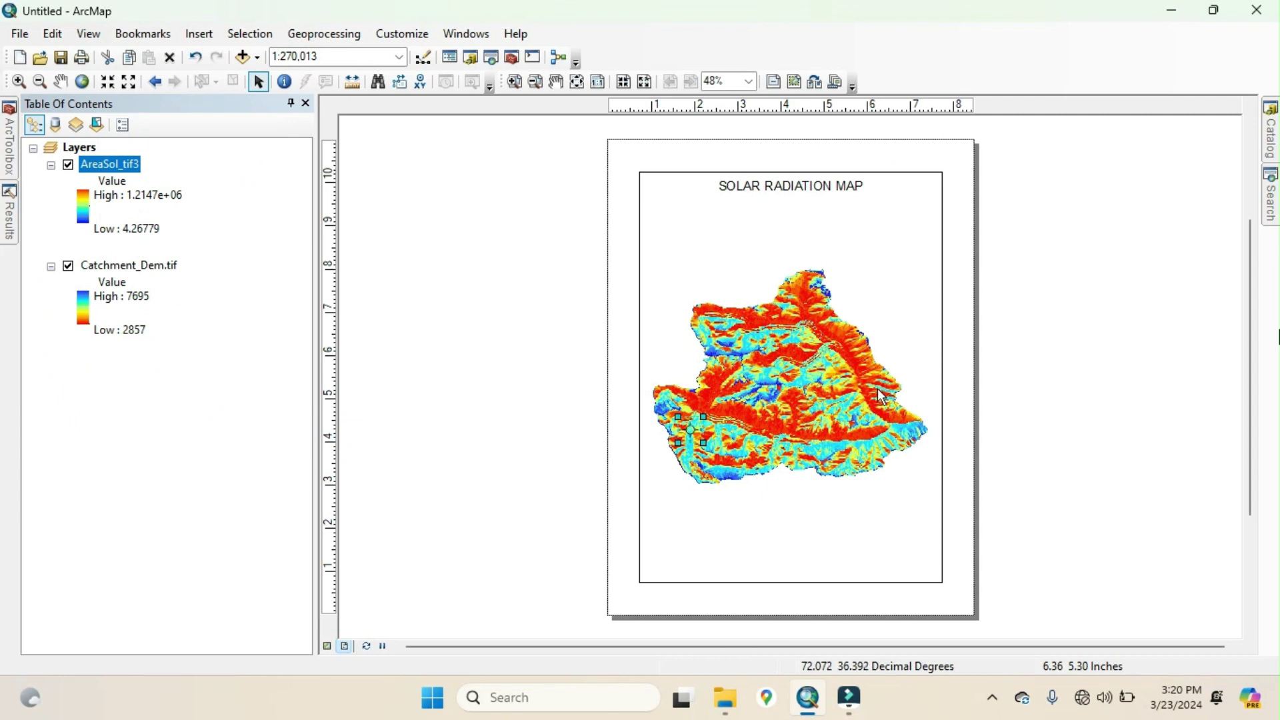
left_click_drag(688, 432, 893, 207)
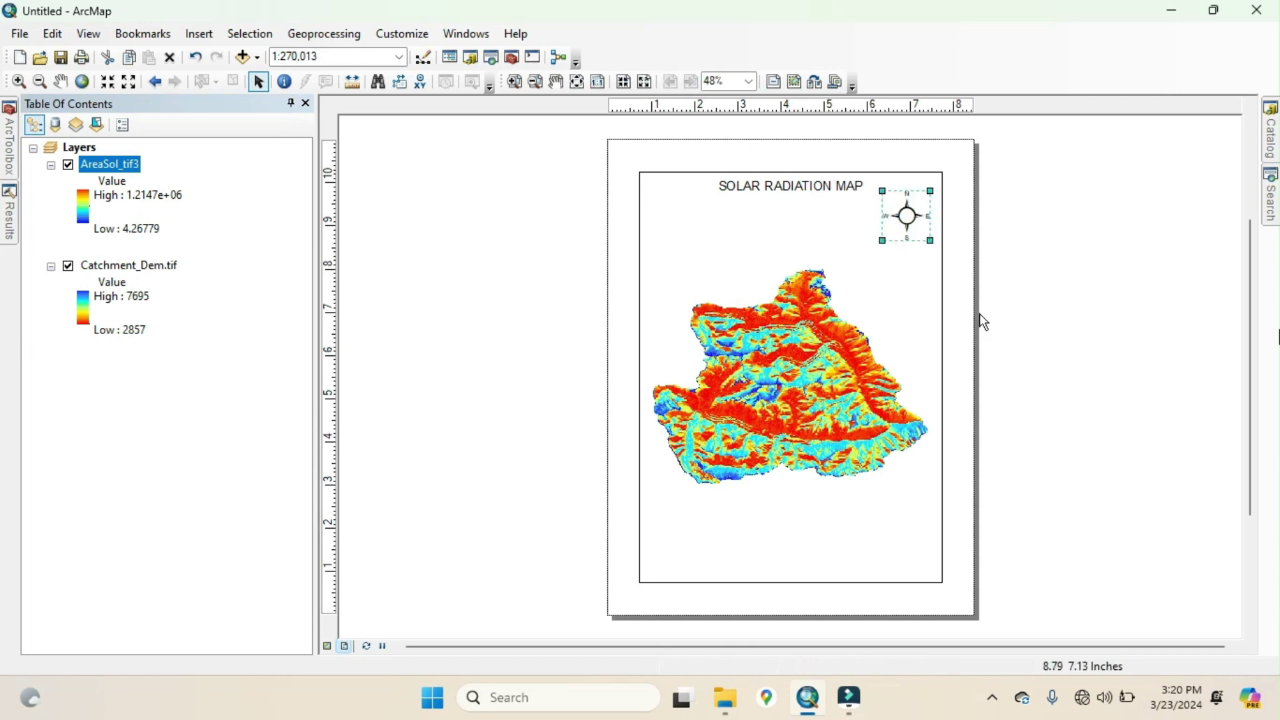
left_click(950, 345)
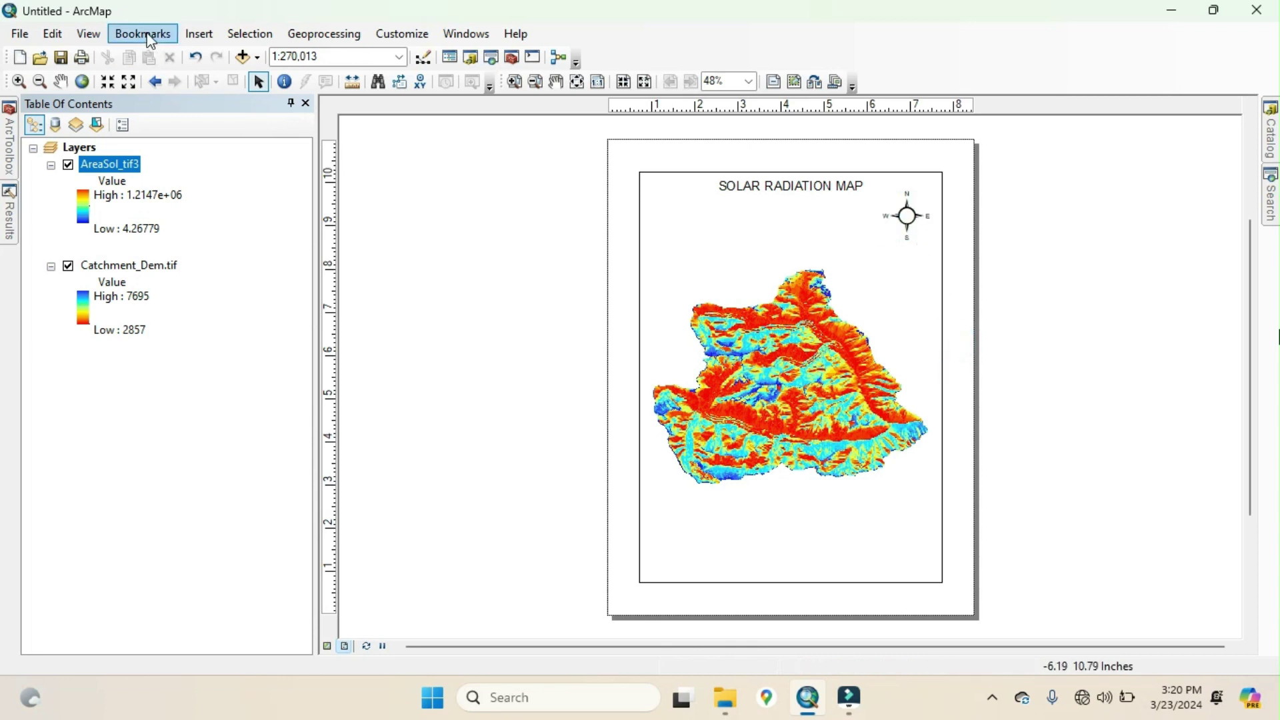
Step: Place a default legend with both layers at lower-left, then delete it
left_click(199, 32)
left_click(232, 166)
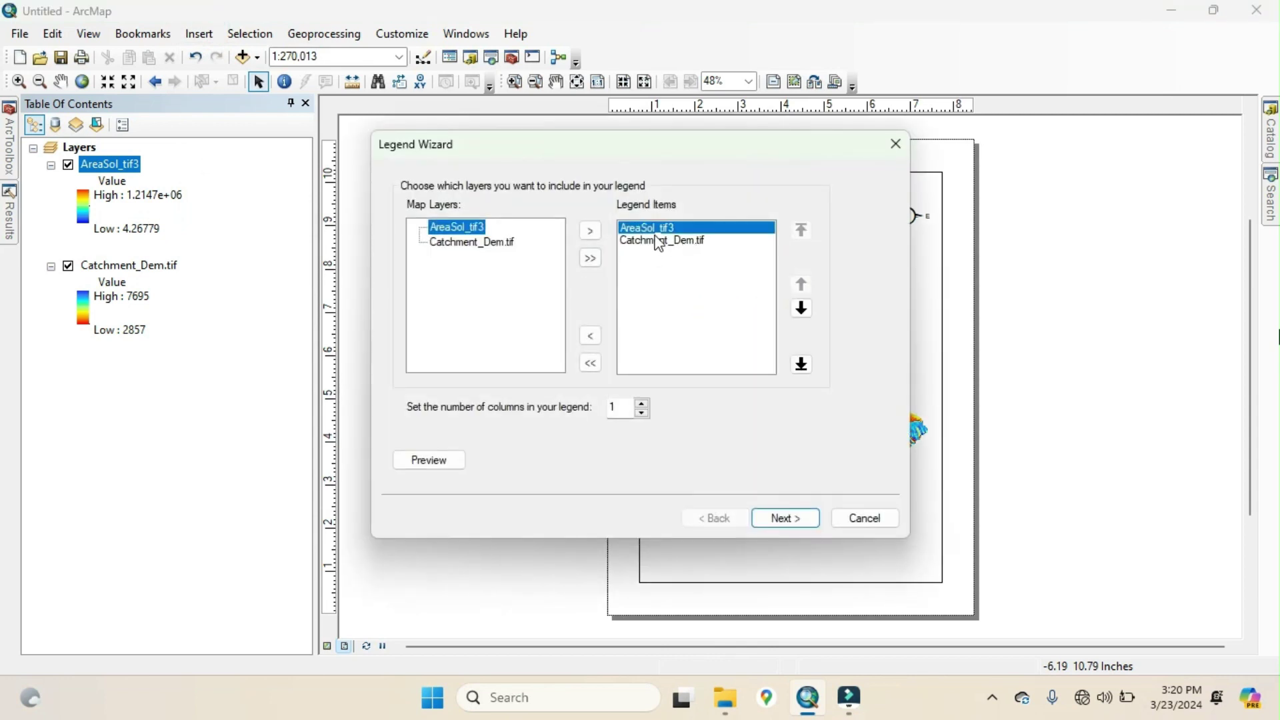
left_click(778, 520)
left_click(778, 520)
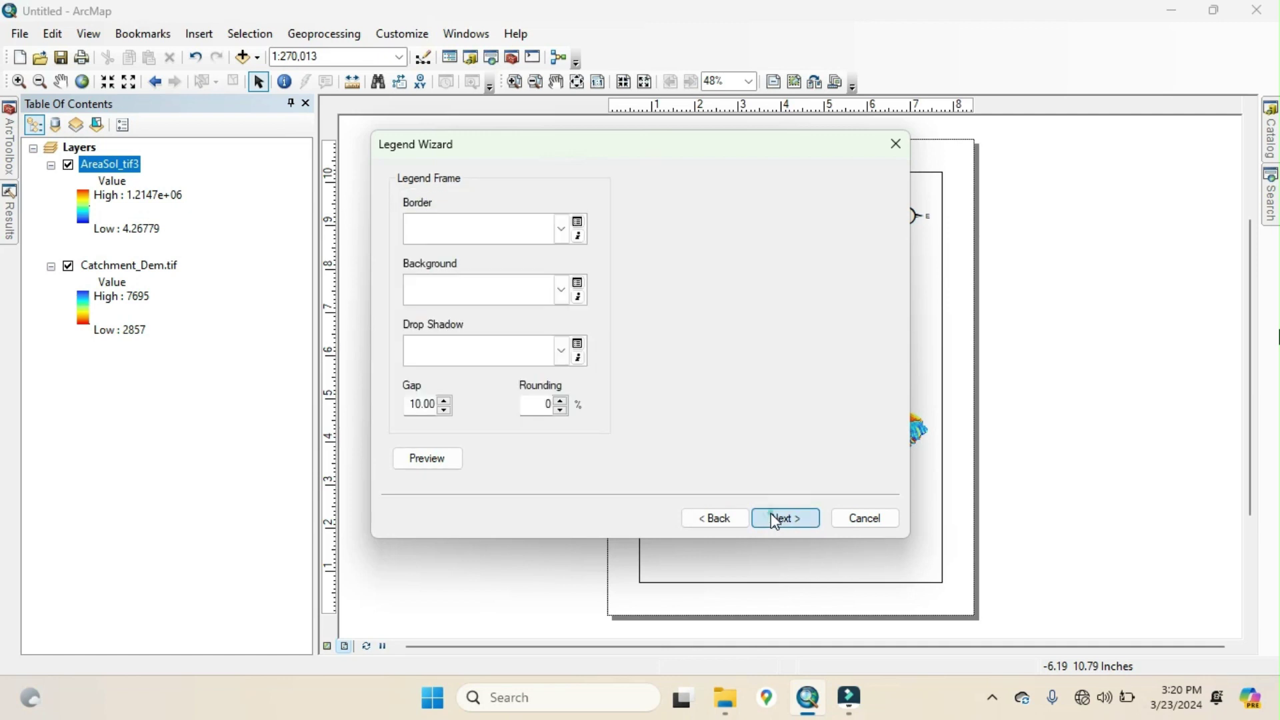
left_click(778, 519)
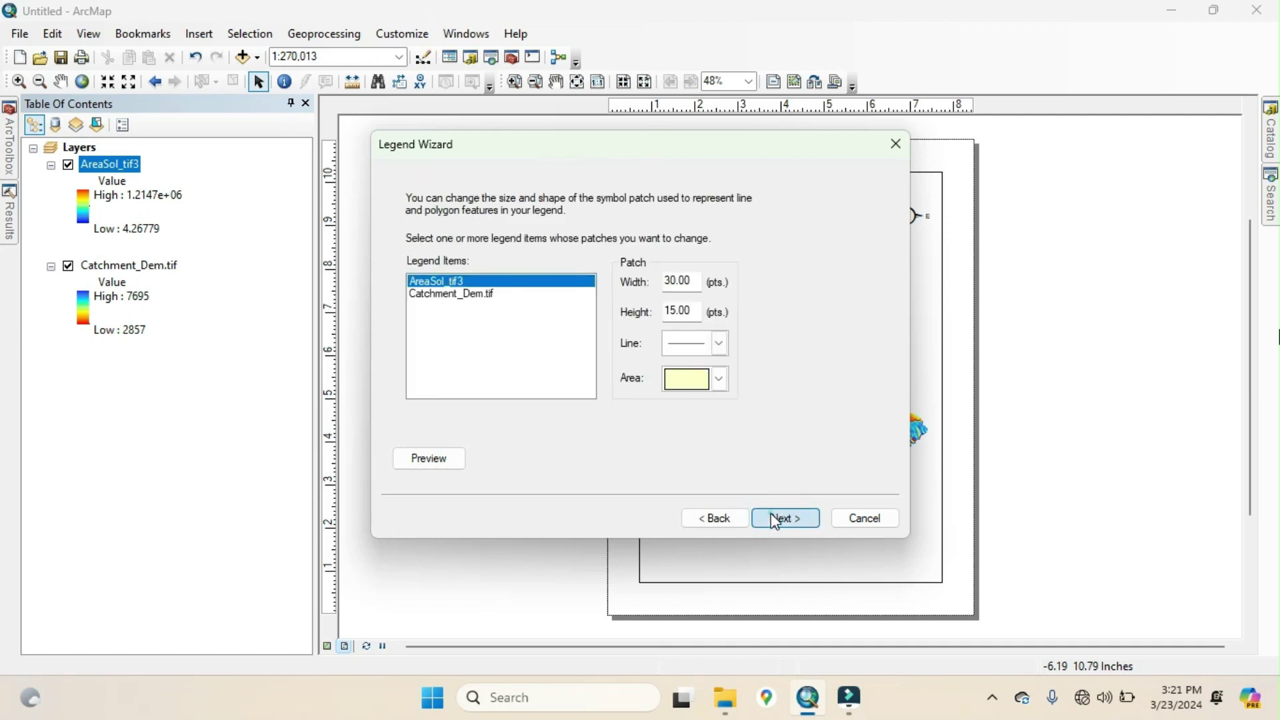
left_click(777, 519)
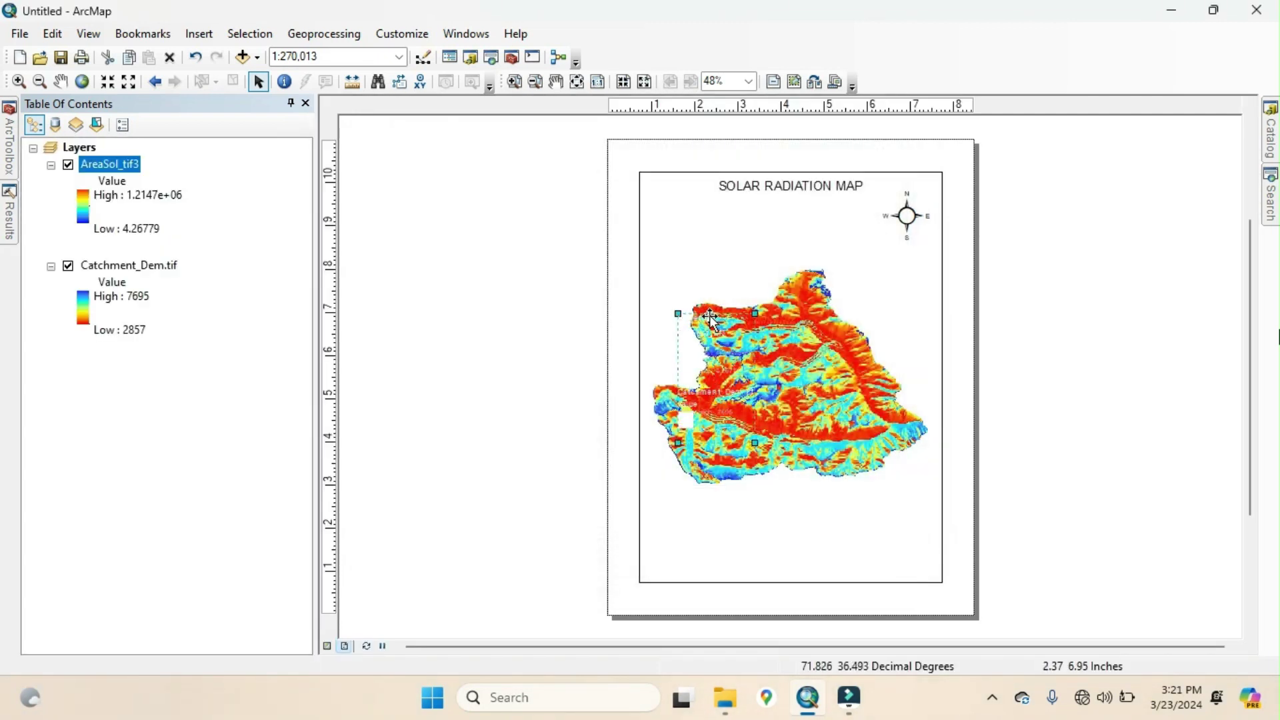
left_click_drag(710, 319, 678, 523)
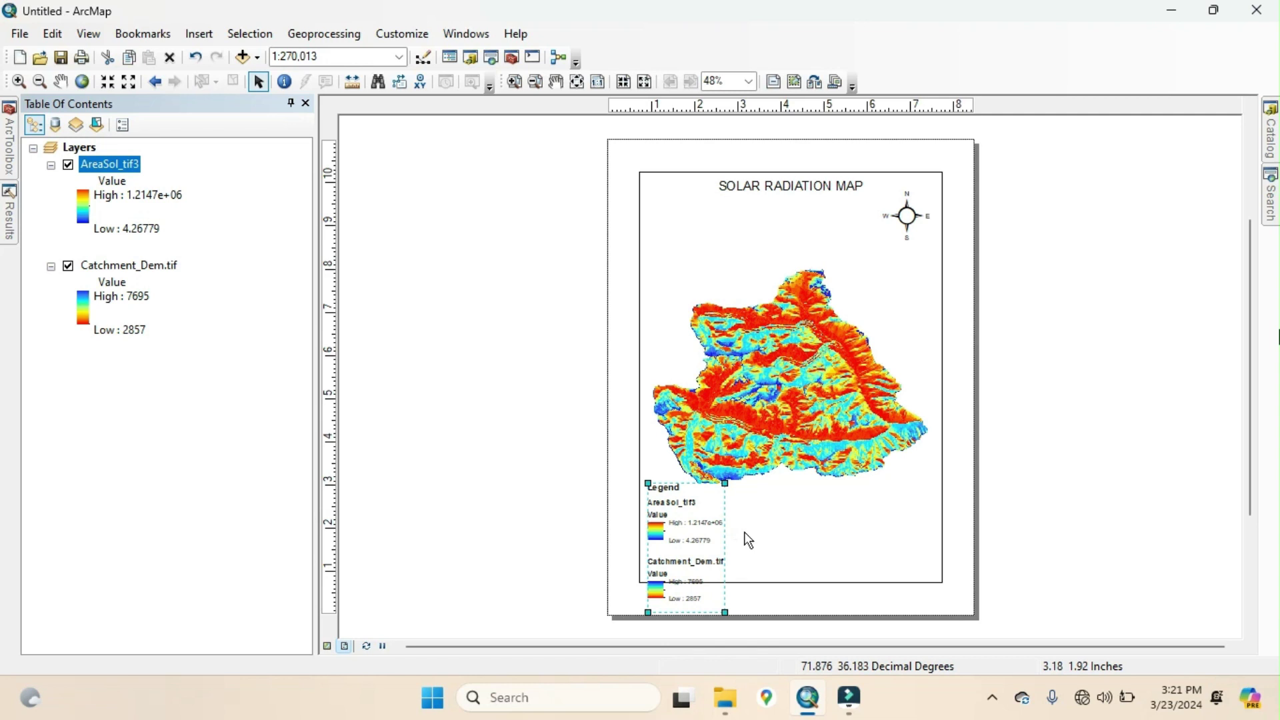
key("Delete")
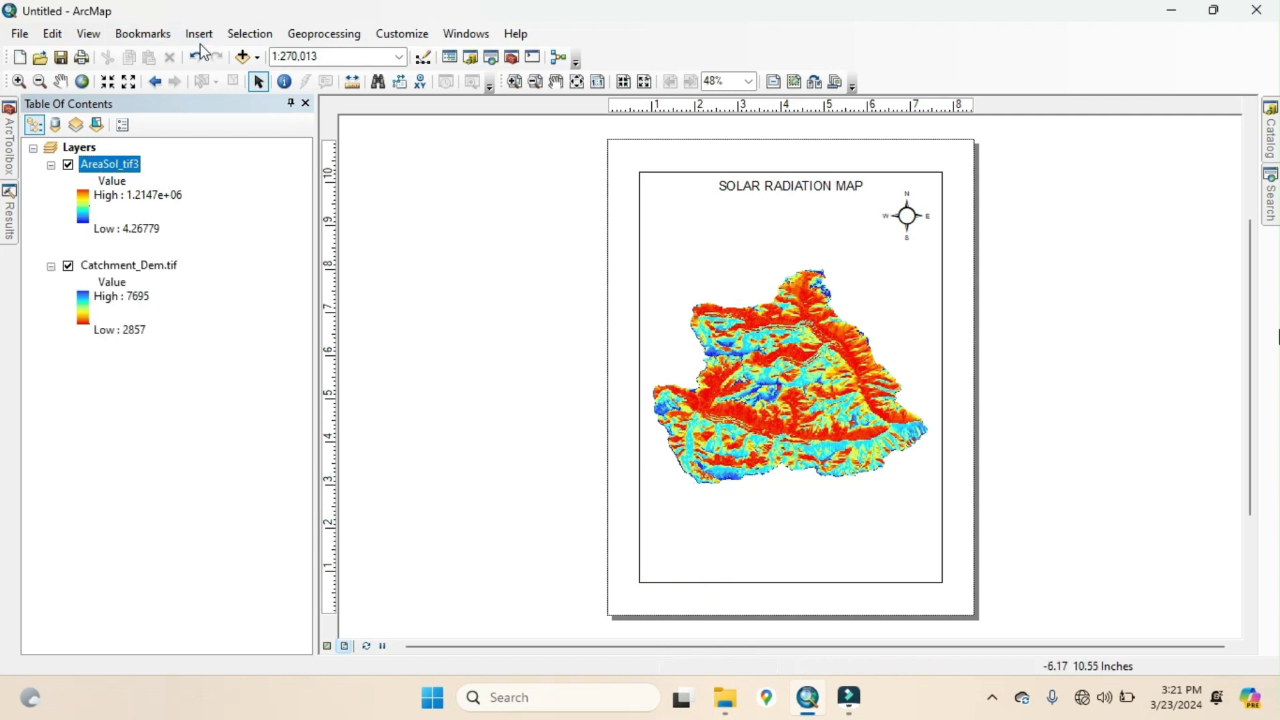
Step: Insert a legend without Catchment_Dem.tif, showing only AreaSol_tif3, at the lower-left
left_click(198, 39)
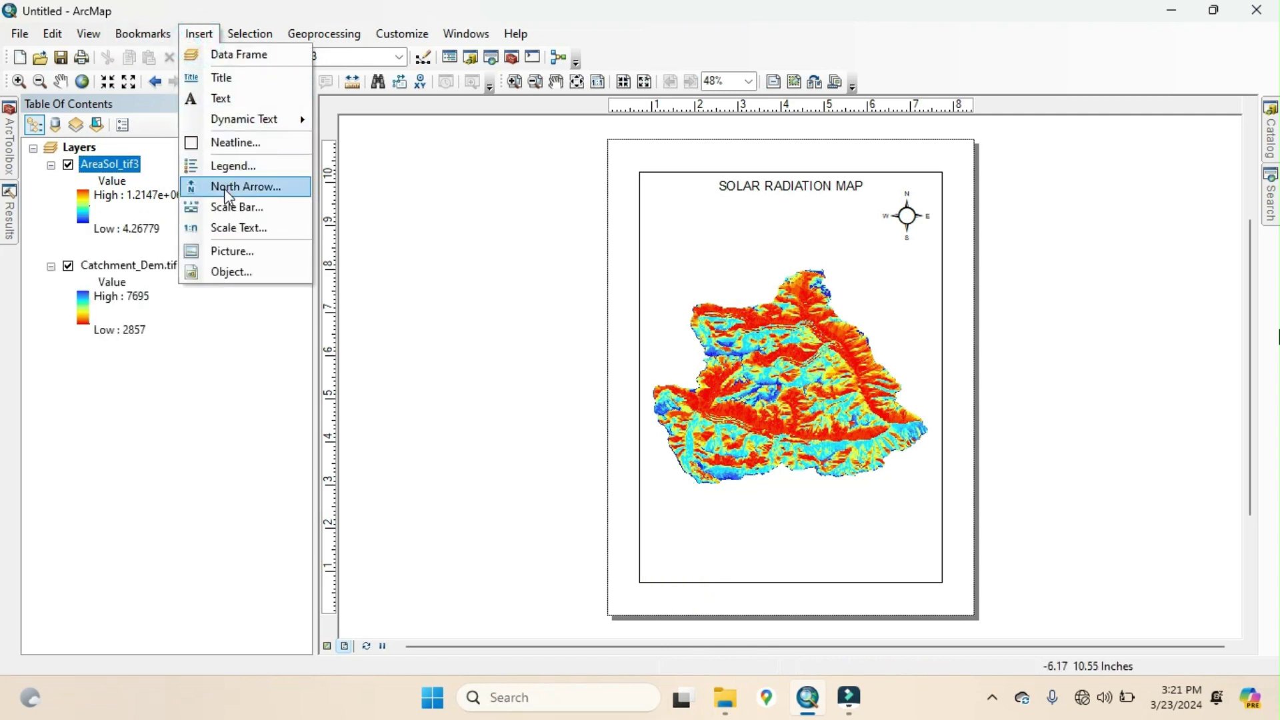
left_click(230, 165)
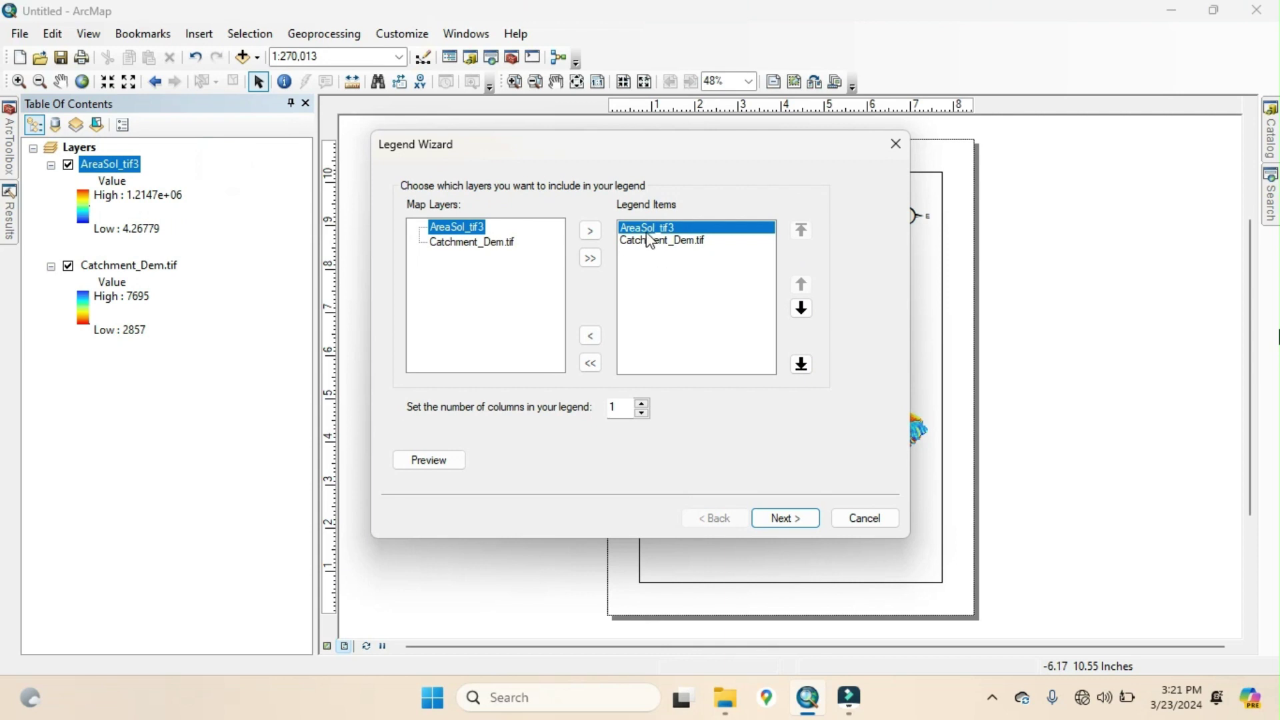
left_click(650, 242)
left_click(589, 335)
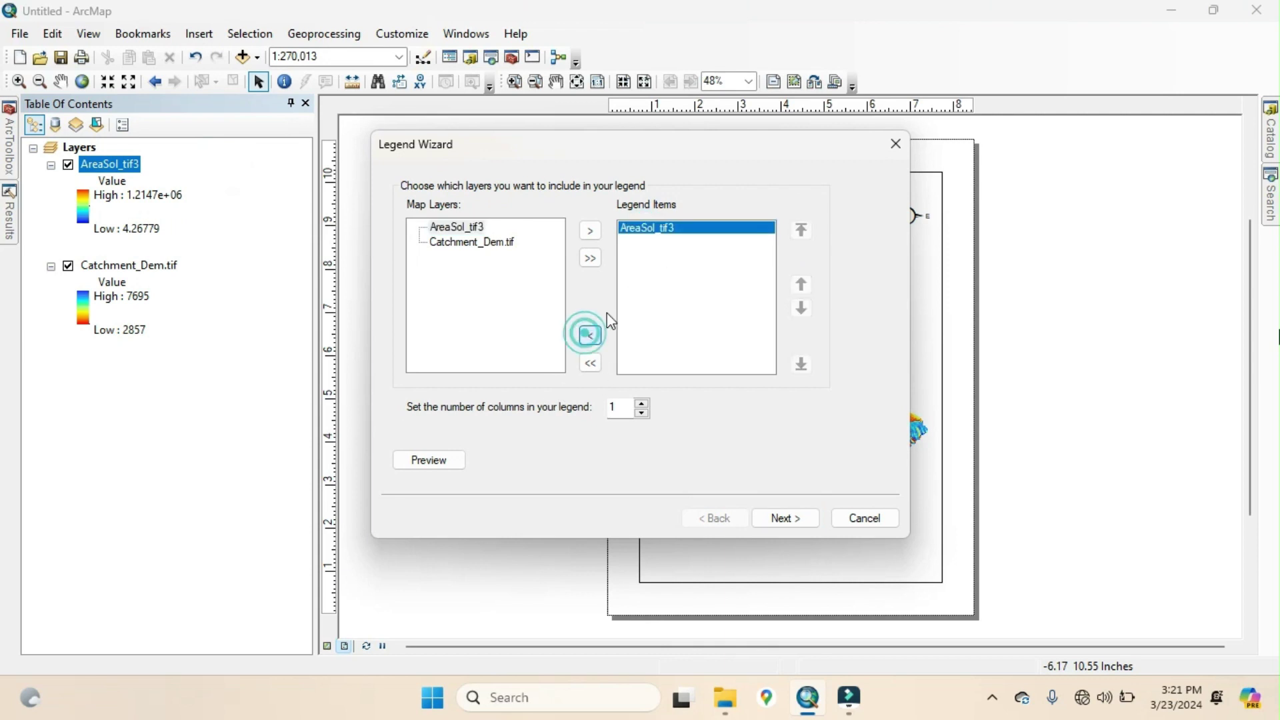
left_click(785, 520)
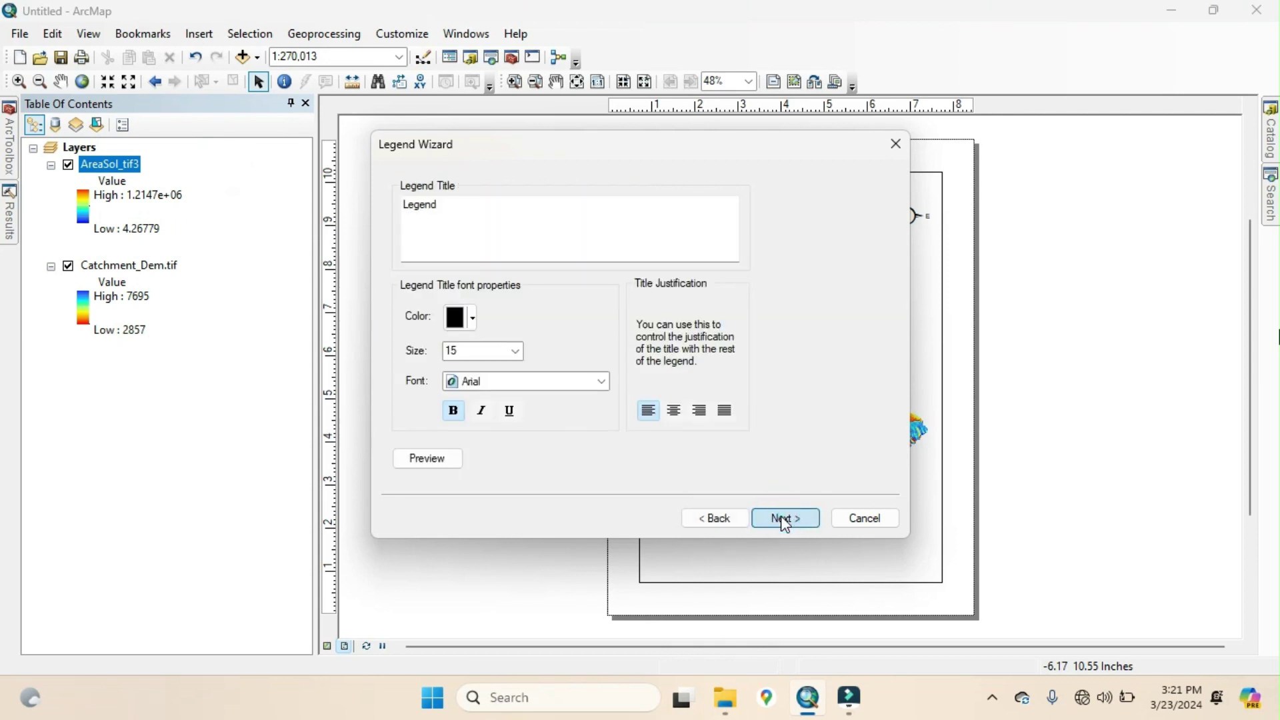
left_click(785, 520)
left_click(785, 520)
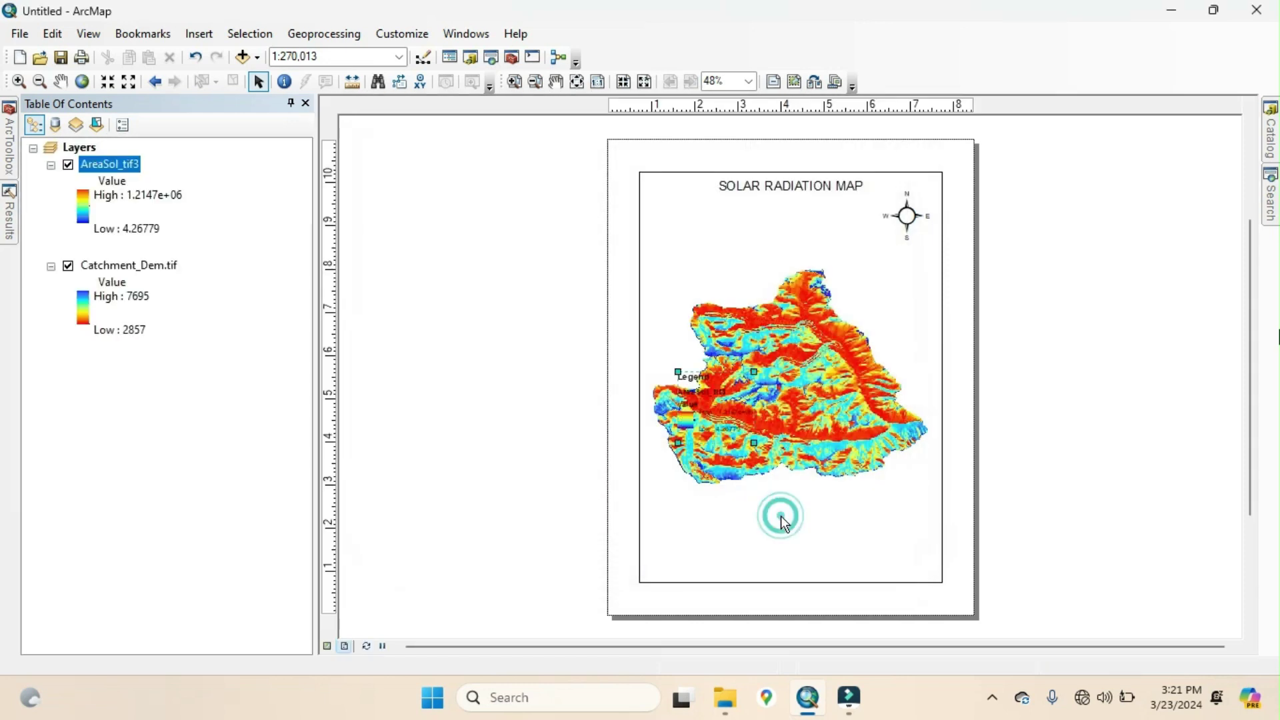
left_click_drag(695, 389, 672, 517)
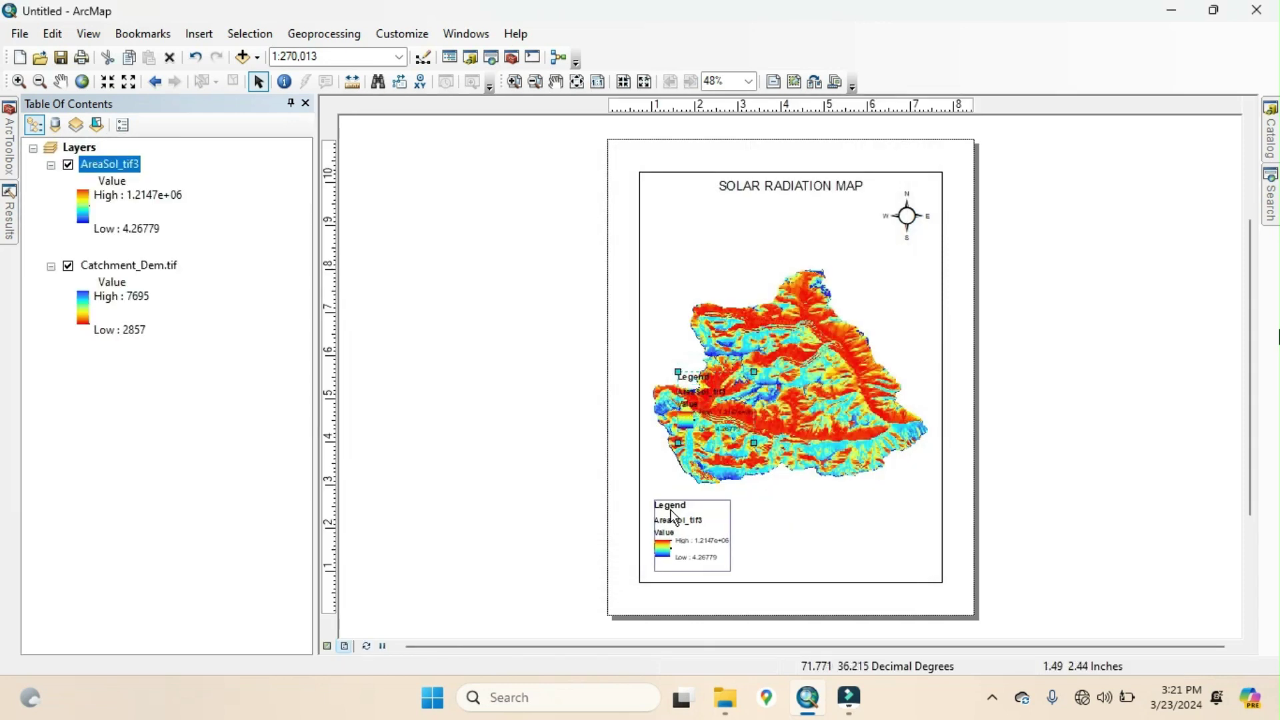
left_click(800, 524)
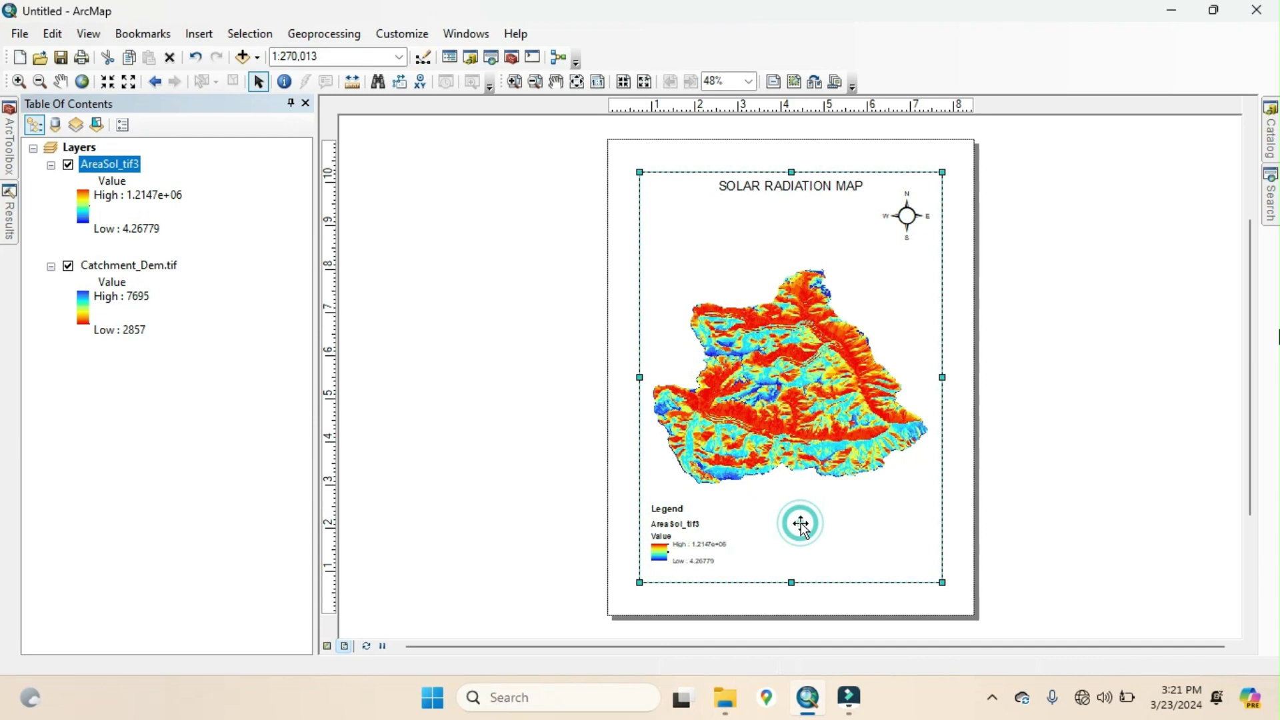
left_click(1075, 527)
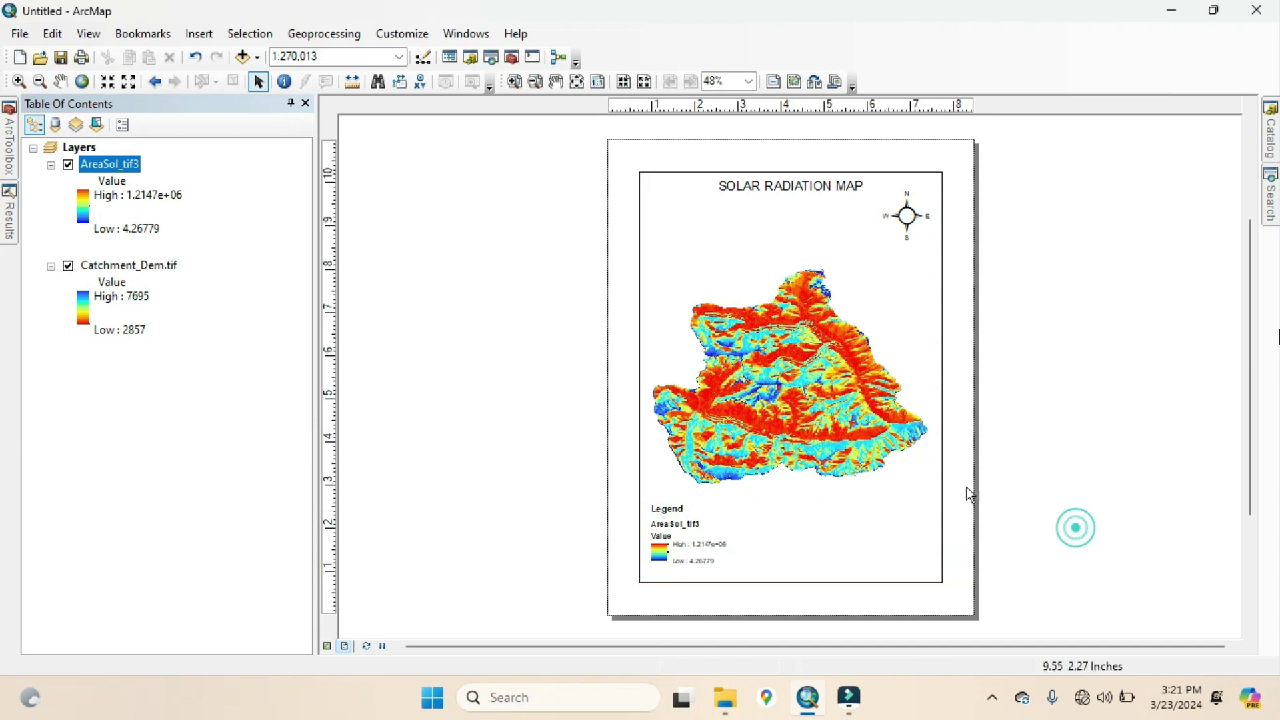
Step: Add a Scale Line 2 scale bar and place it at the page's lower-right
left_click(196, 35)
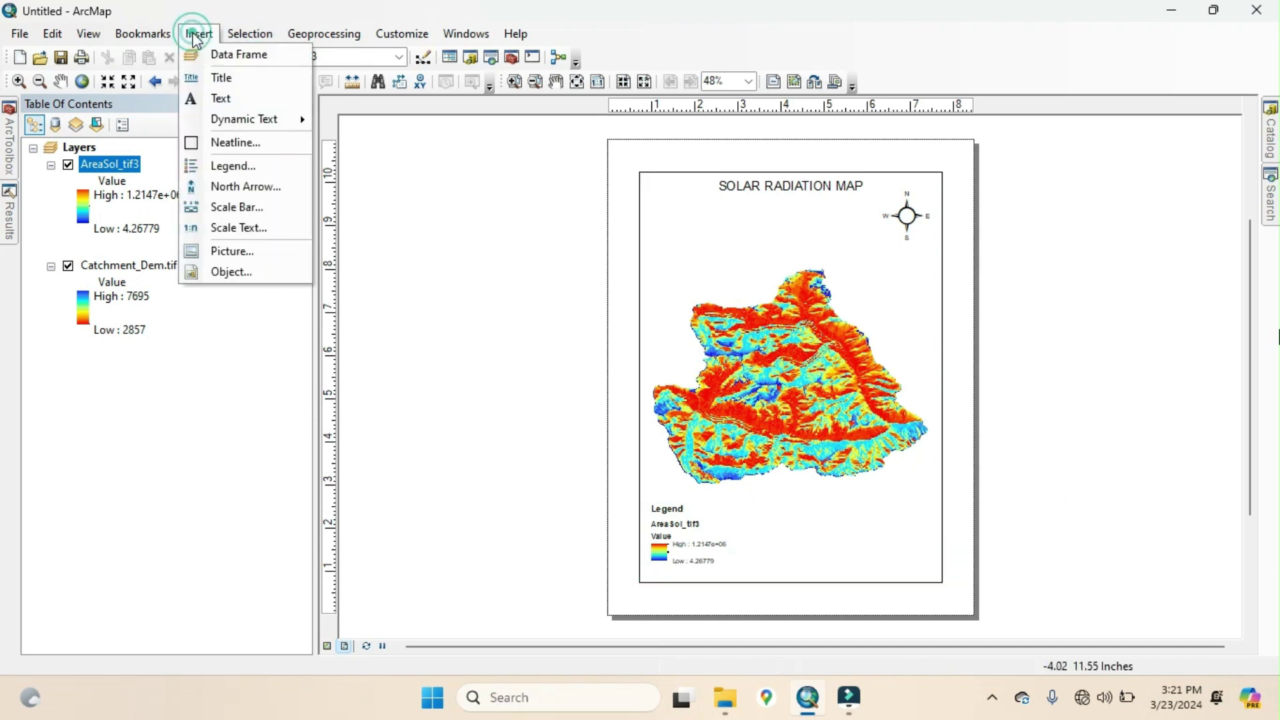
left_click(250, 208)
left_click(93, 143)
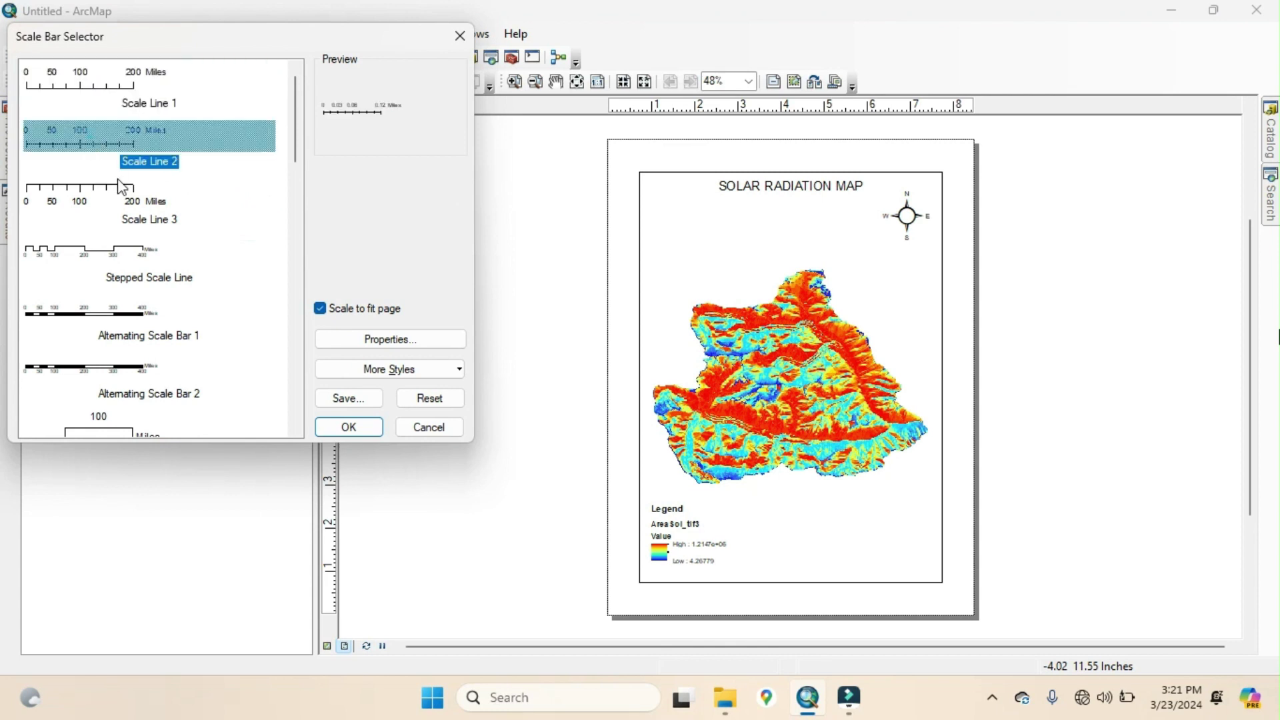
left_click(343, 427)
mouse_move(812, 398)
left_mouse_down()
mouse_move(872, 566)
mouse_move(936, 552)
left_mouse_up()
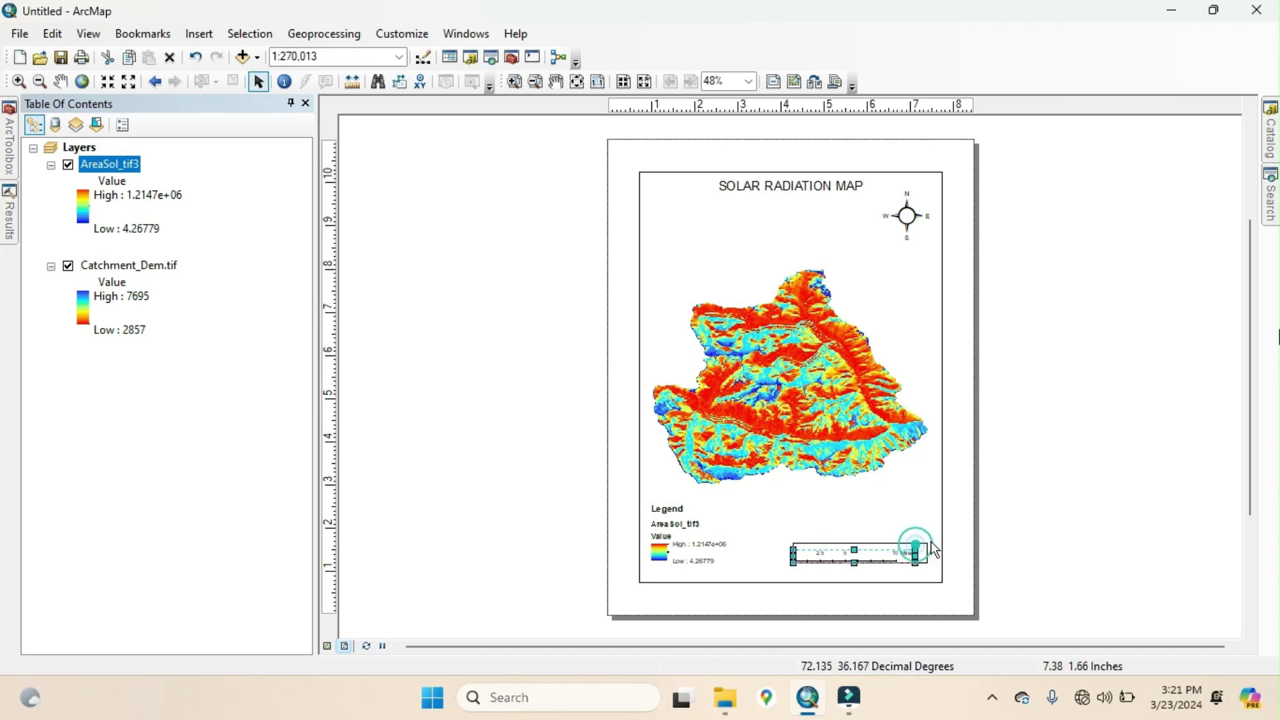
left_click(1003, 525)
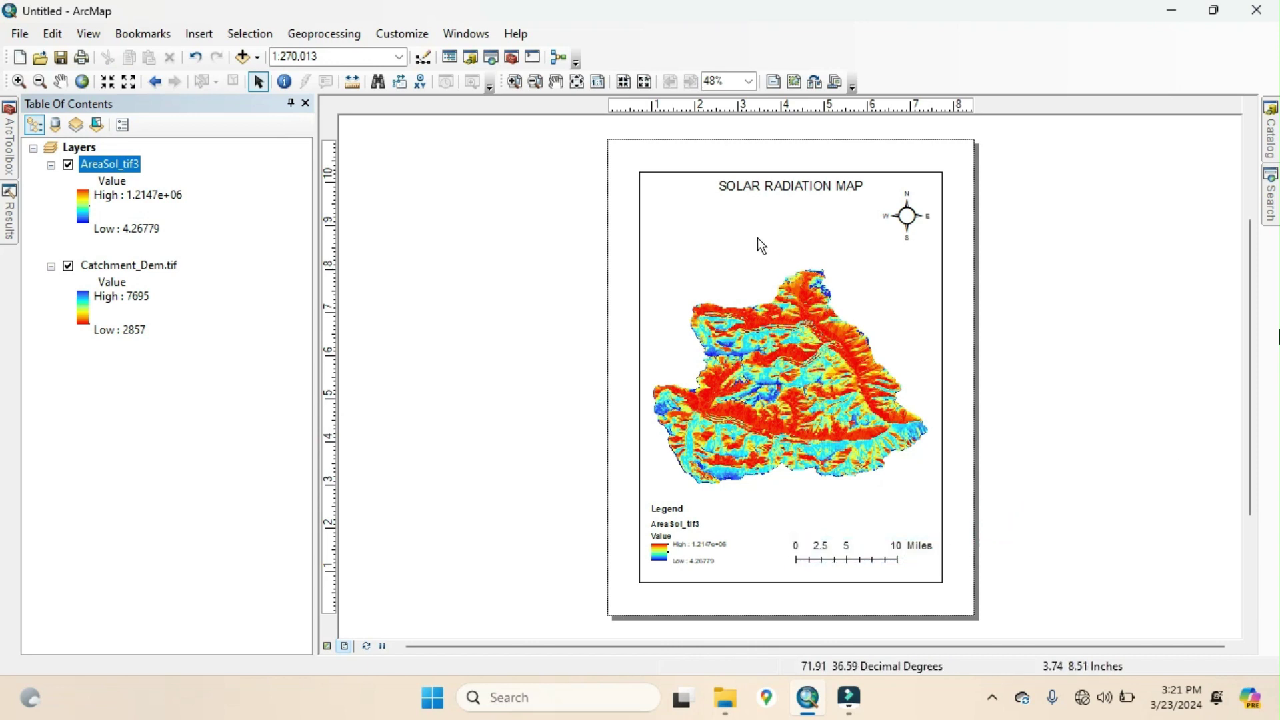
Step: Make the title text bold at 48 points and apply it
double_click(751, 187)
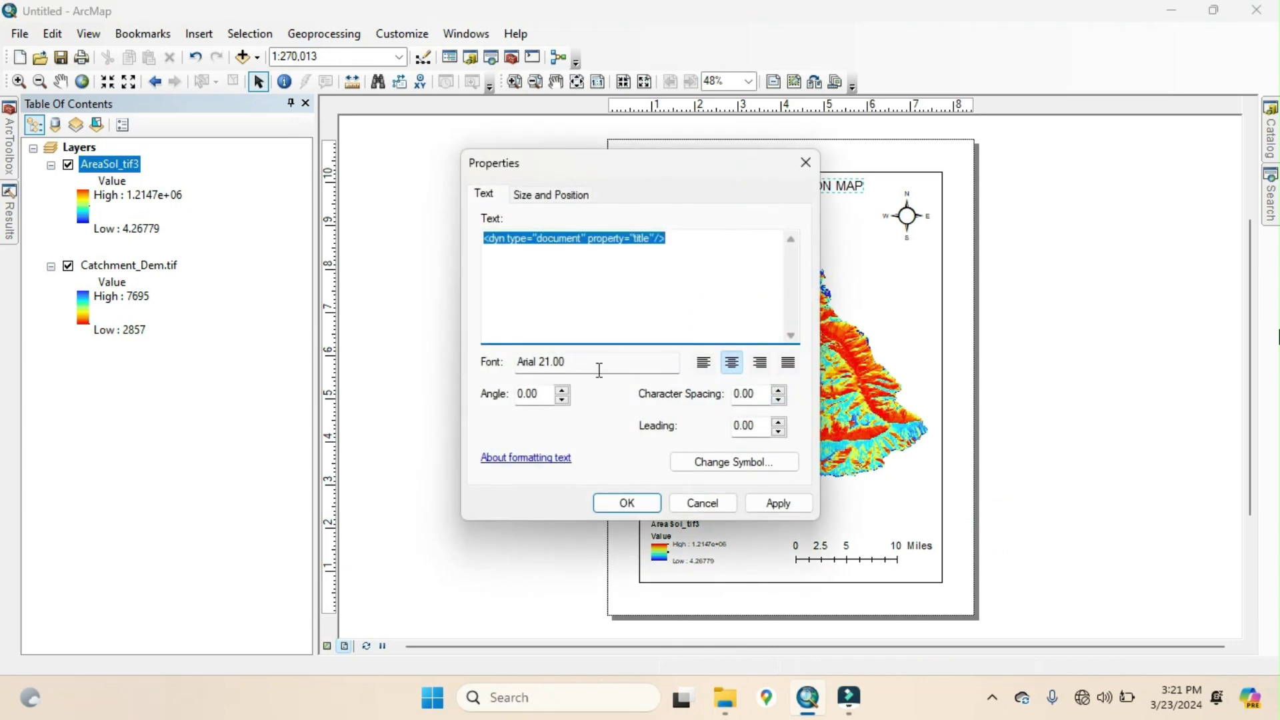
left_click(538, 368)
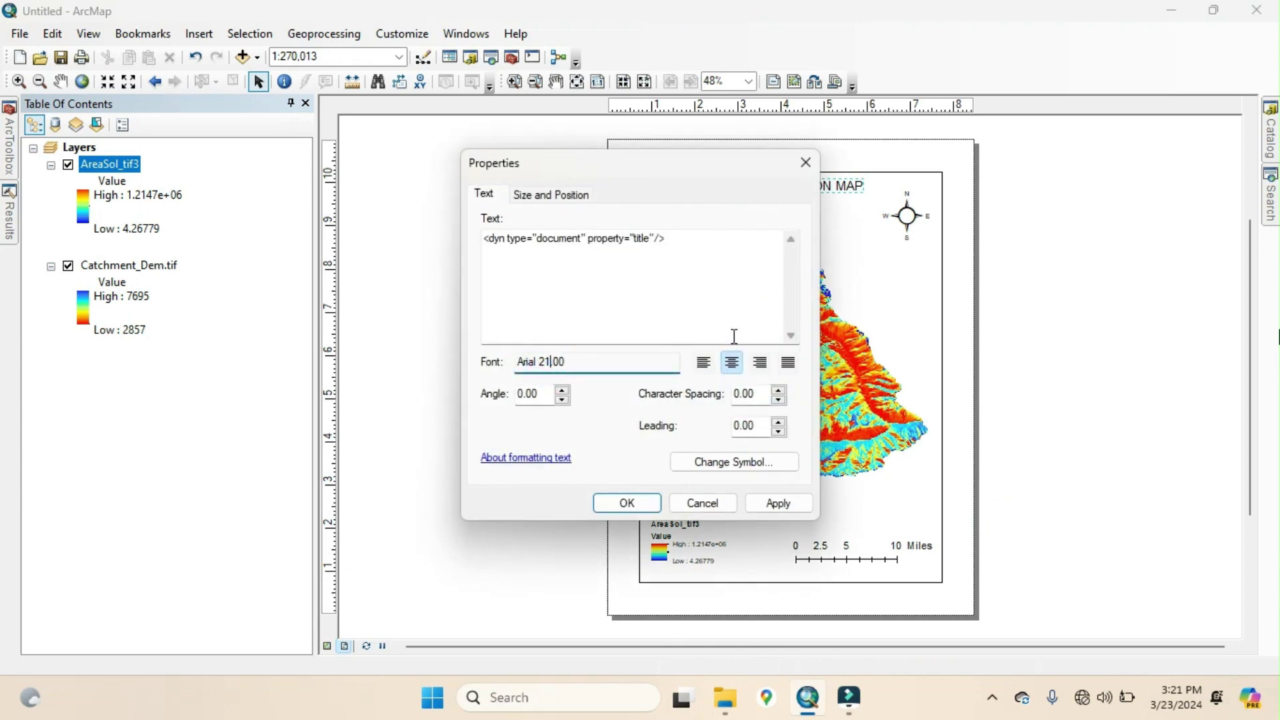
left_click(729, 470)
left_click(546, 194)
left_click(485, 195)
left_click(734, 463)
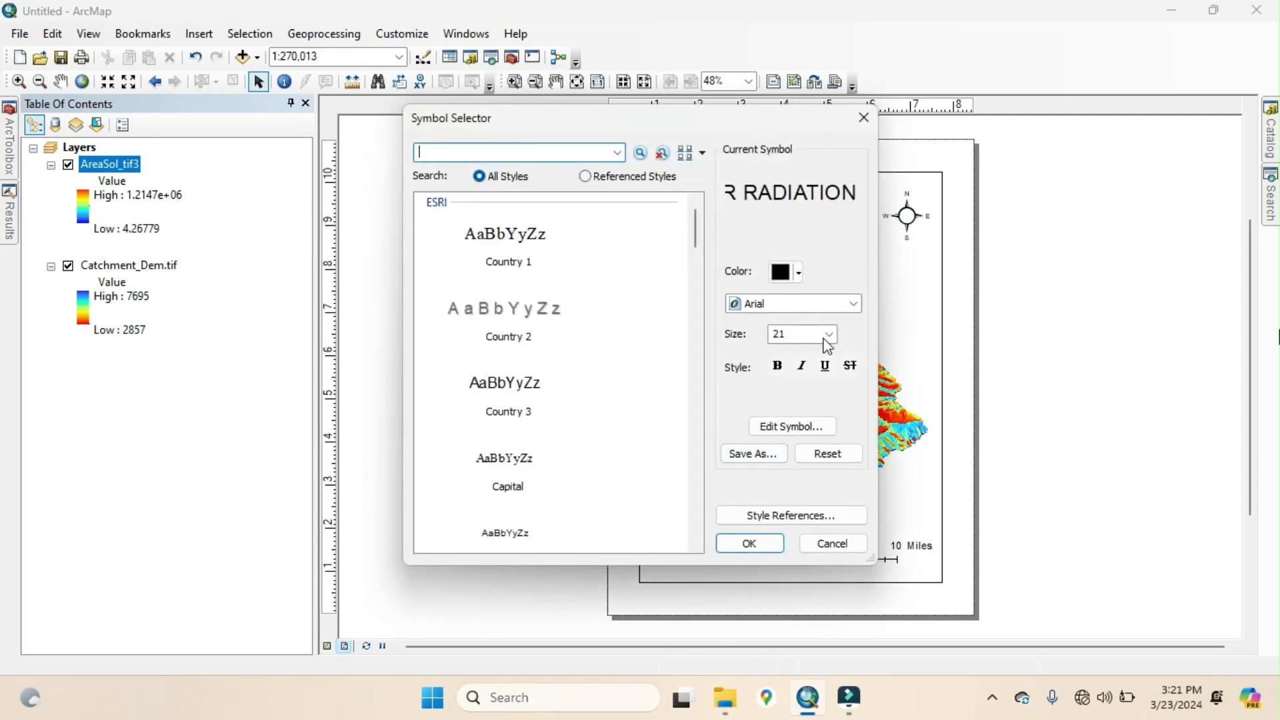
left_click(827, 335)
left_click(797, 434)
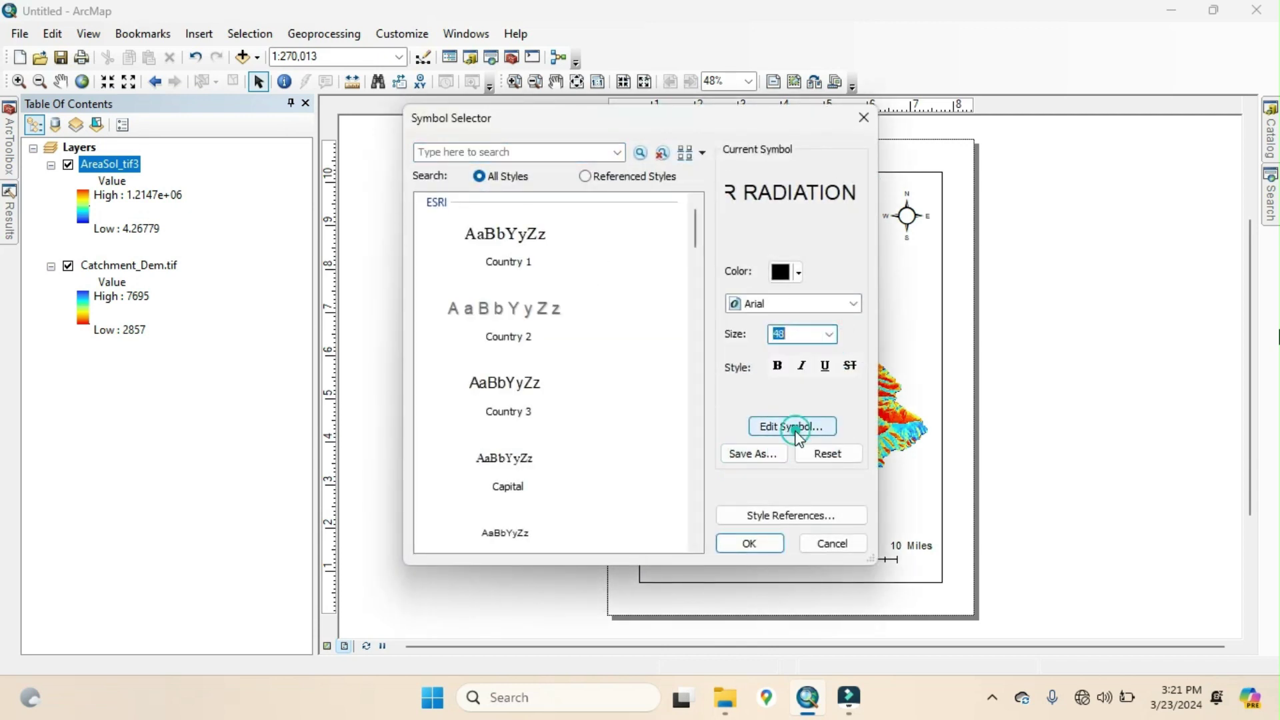
left_click(777, 365)
left_click(749, 544)
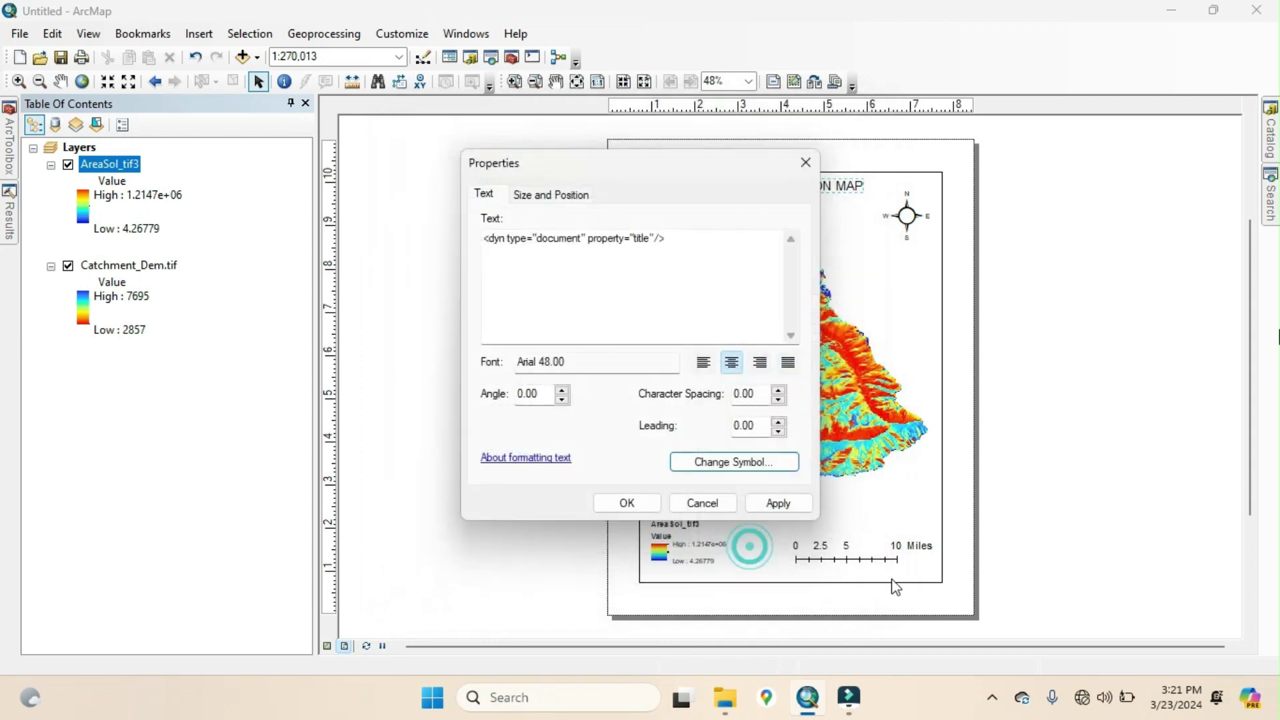
left_click(778, 505)
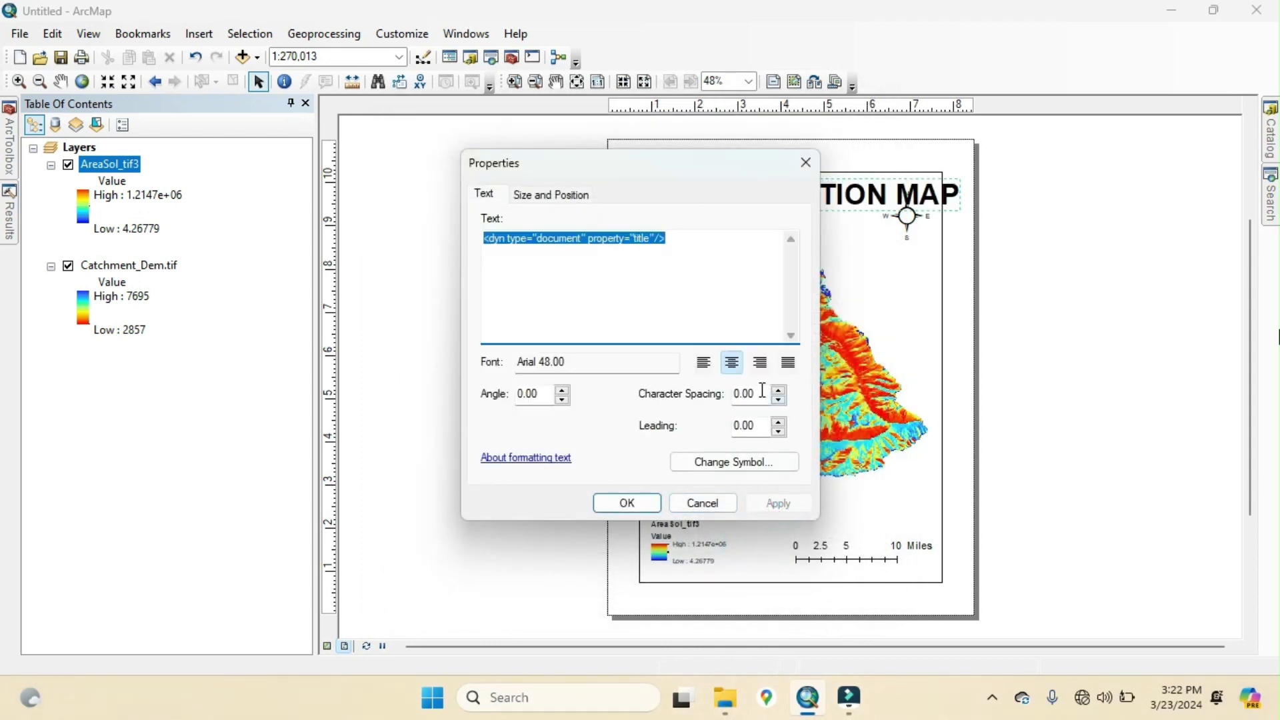
Step: Reduce the bold title to 26 points and apply the change
left_click(747, 461)
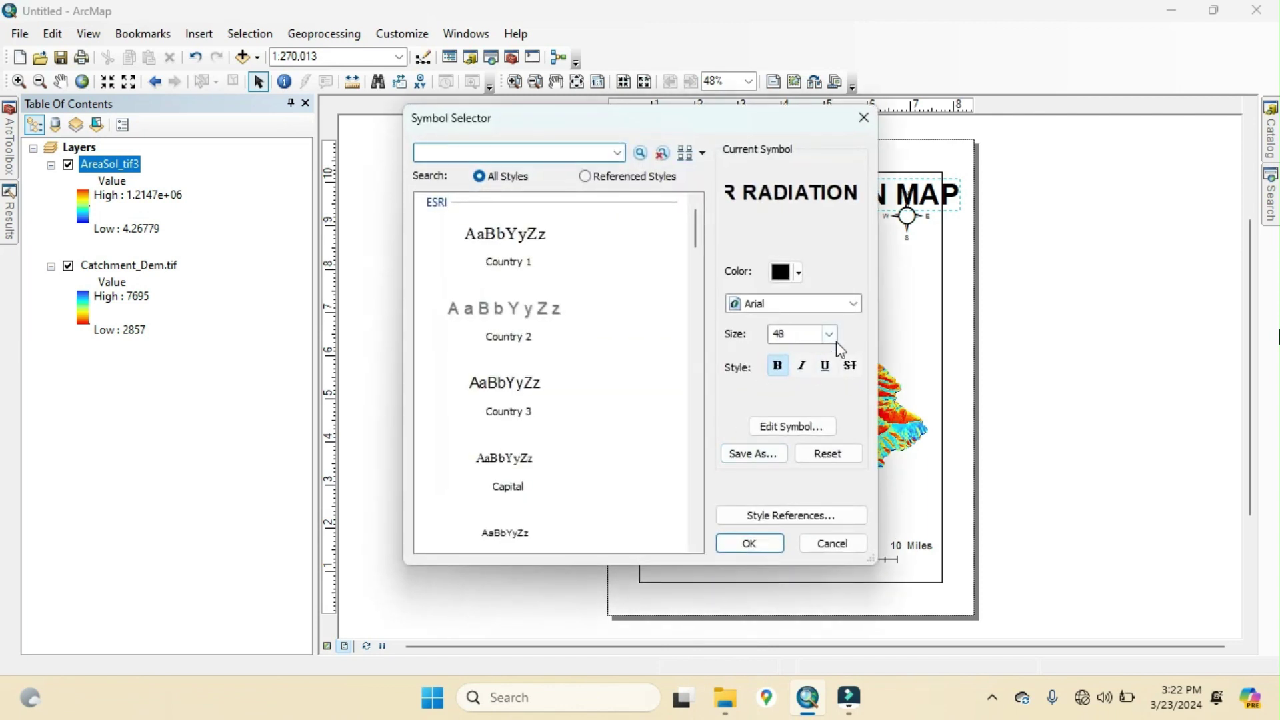
left_click(830, 335)
left_click(779, 400)
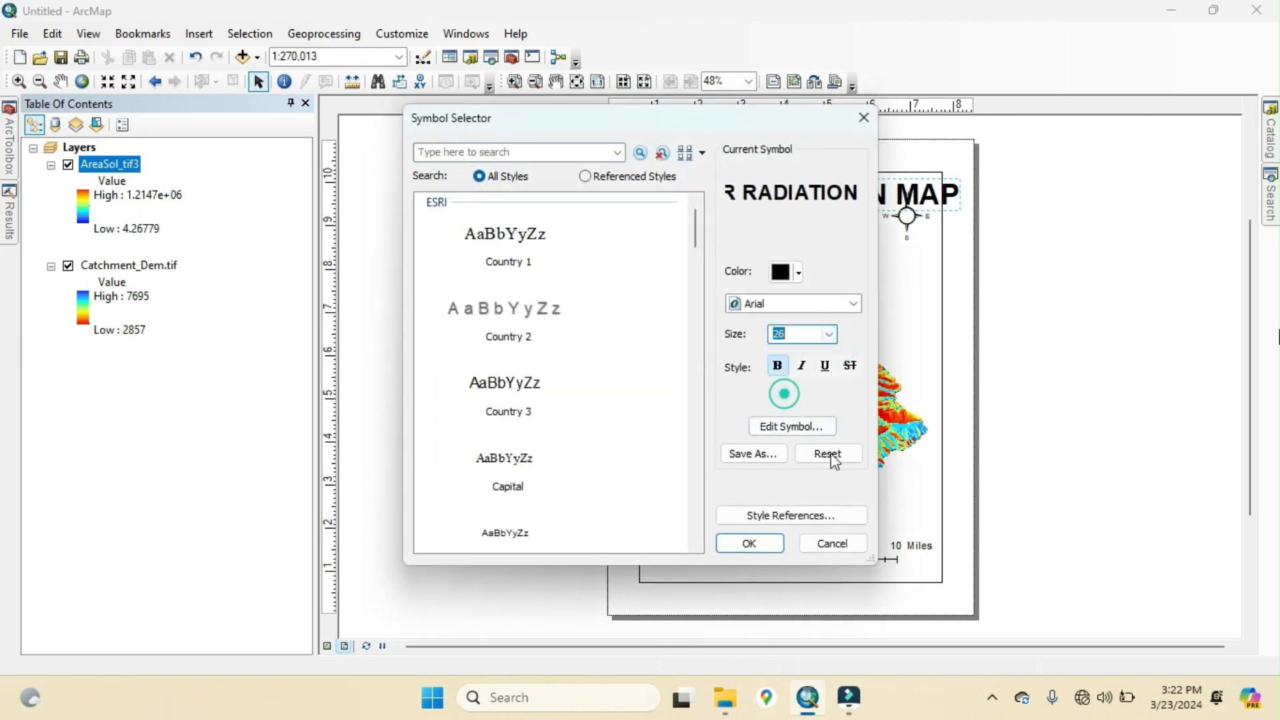
left_click(750, 544)
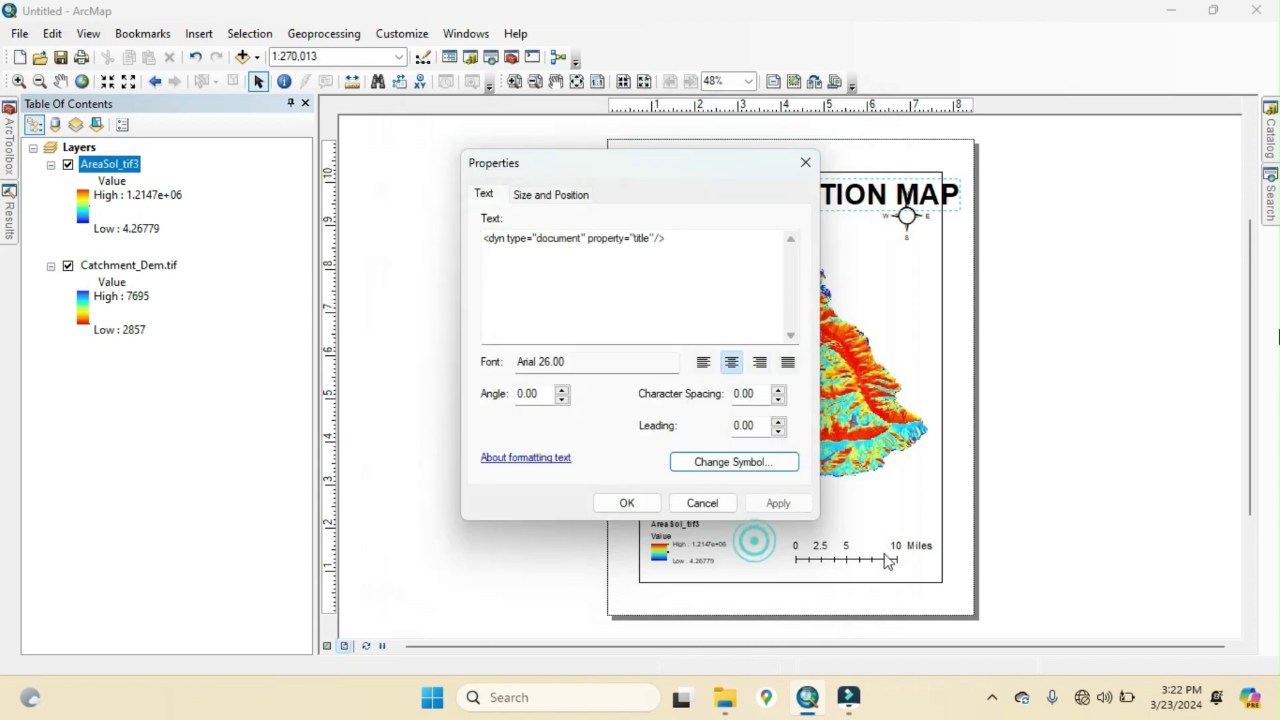
left_click(774, 496)
left_click(625, 503)
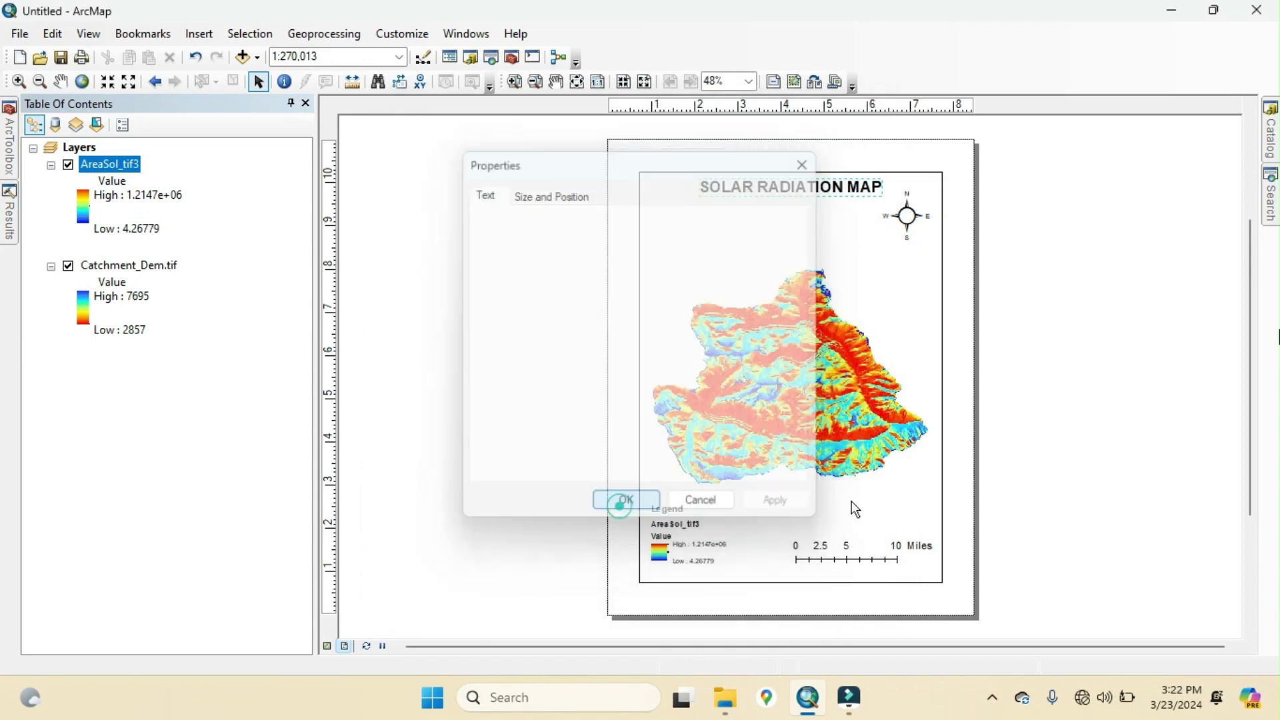
left_click(1051, 400)
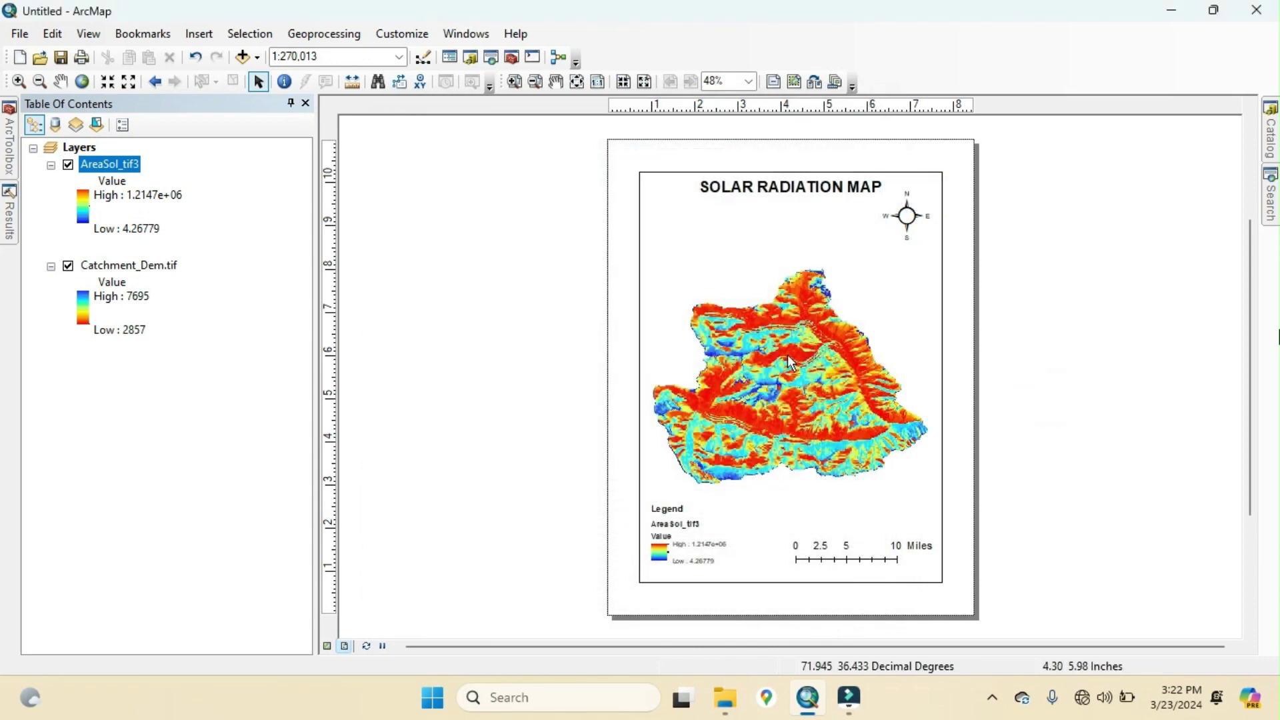
Step: Export the finished solar radiation layout as a JPEG image named Untitled
left_click(24, 32)
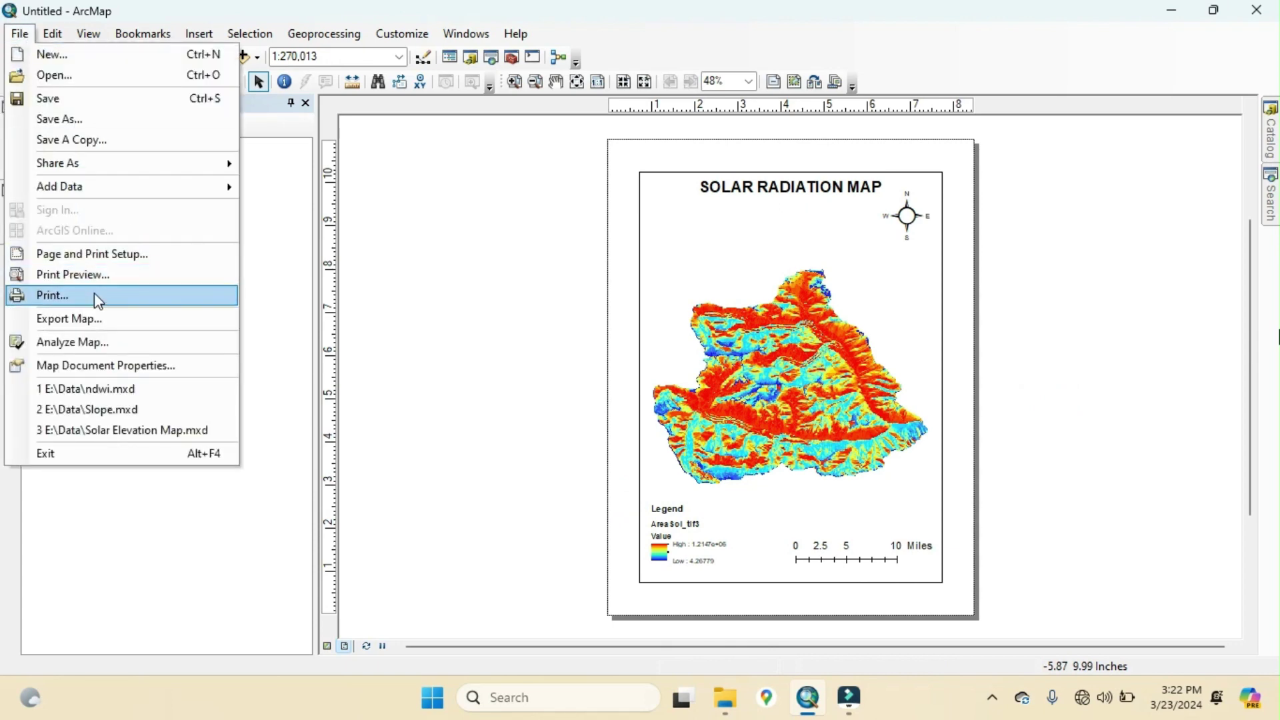
left_click(89, 327)
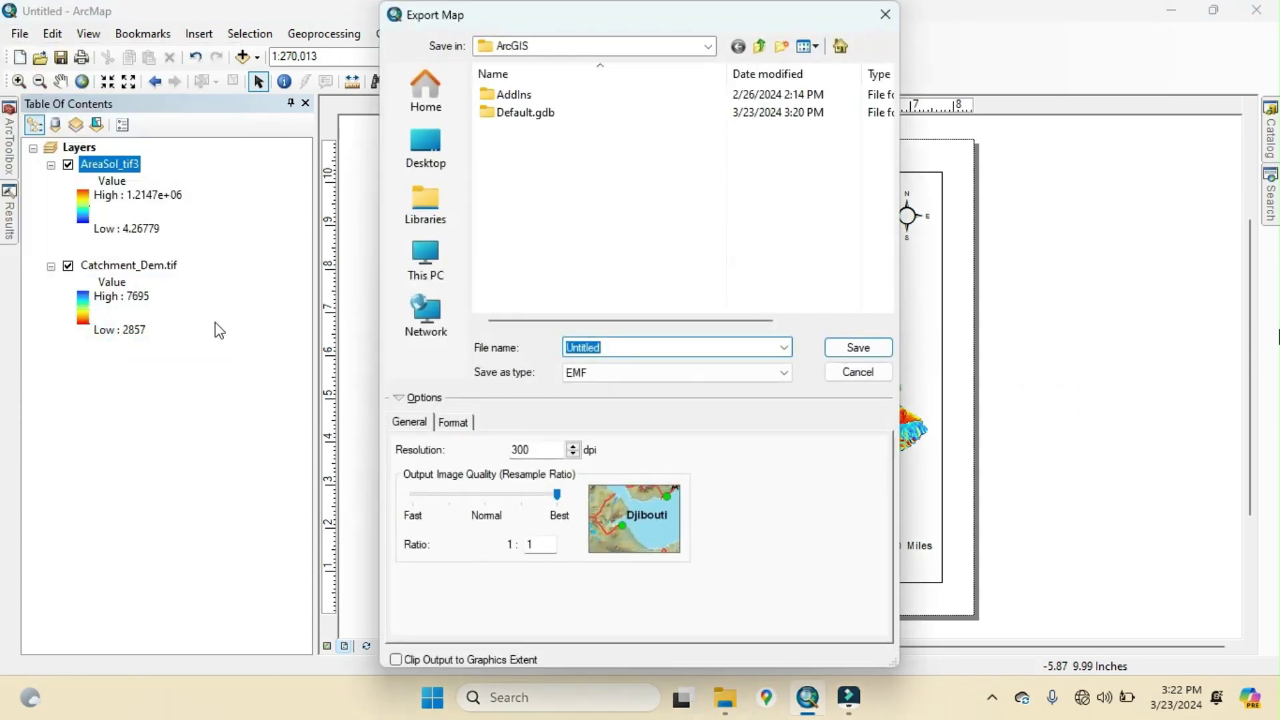
left_click(603, 372)
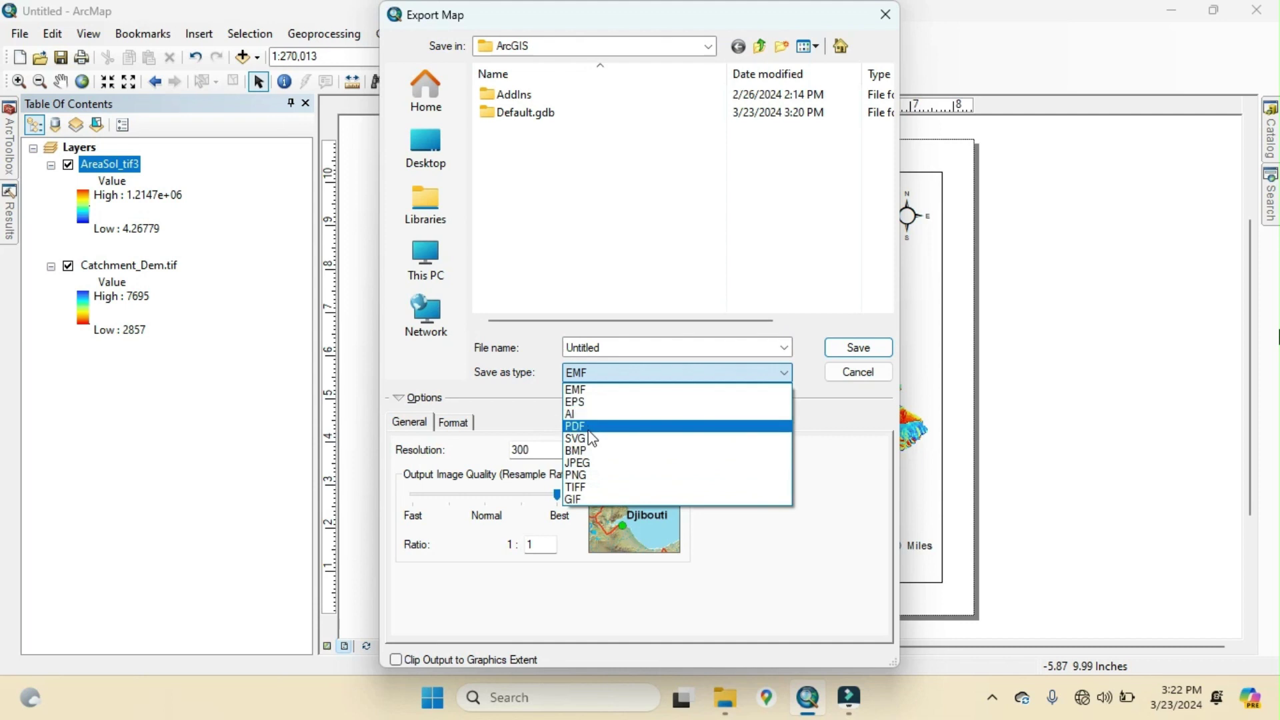
left_click(591, 475)
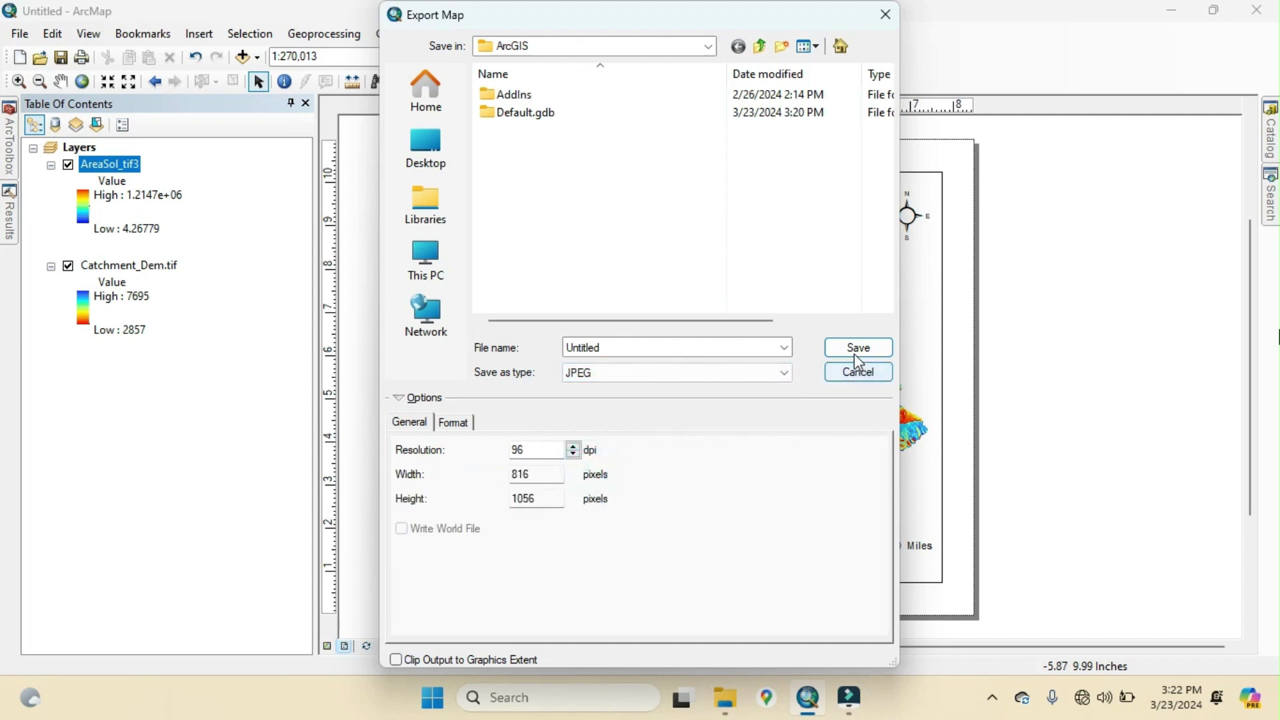
left_click(857, 371)
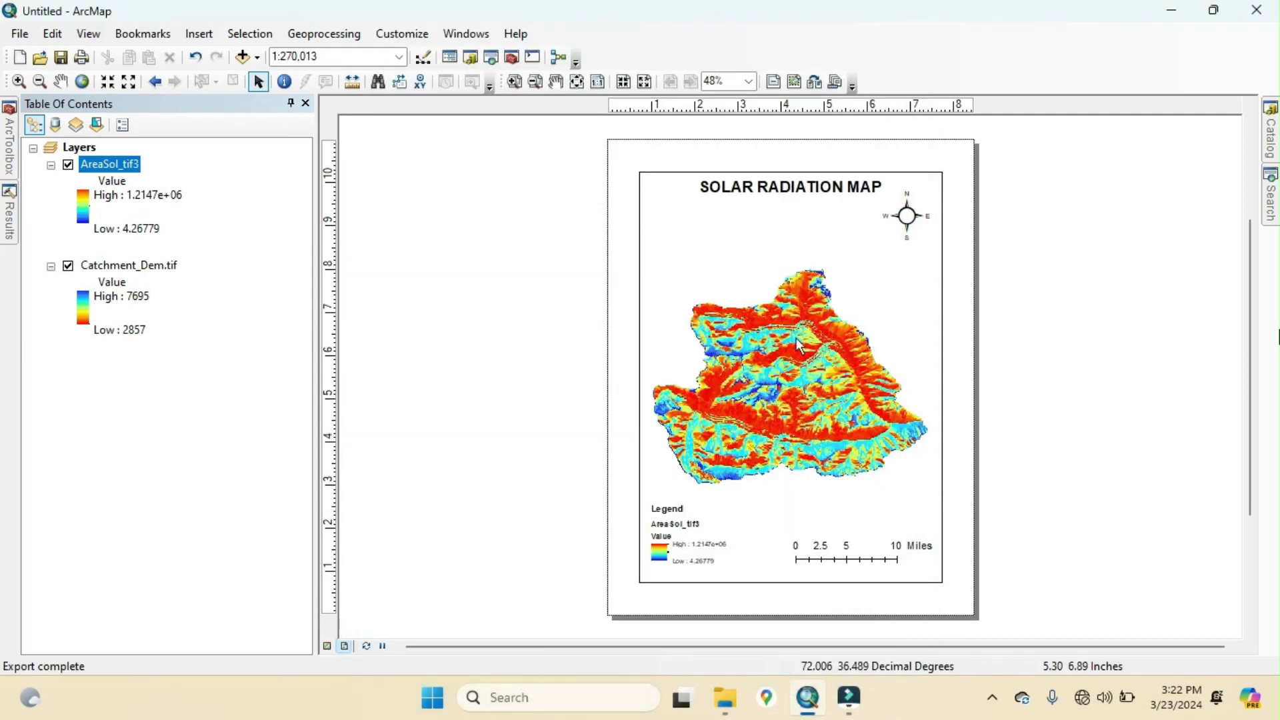